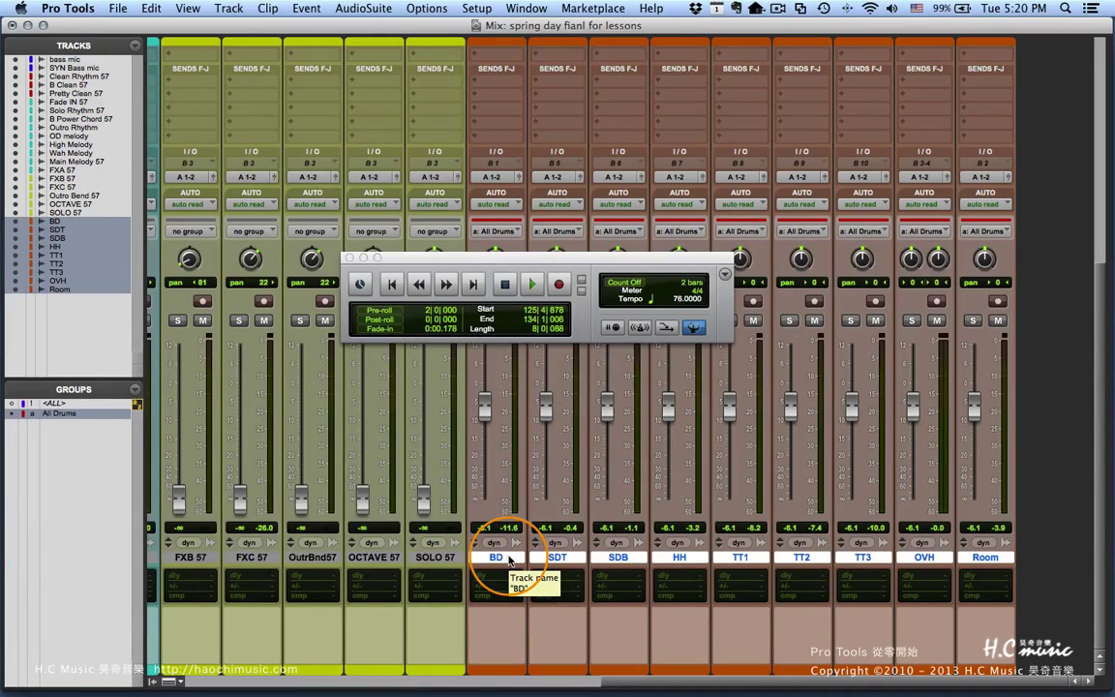
Delete the existing All Drums group and confirm its deletion
{"action": "right_click", "coordinate": [58, 413]}
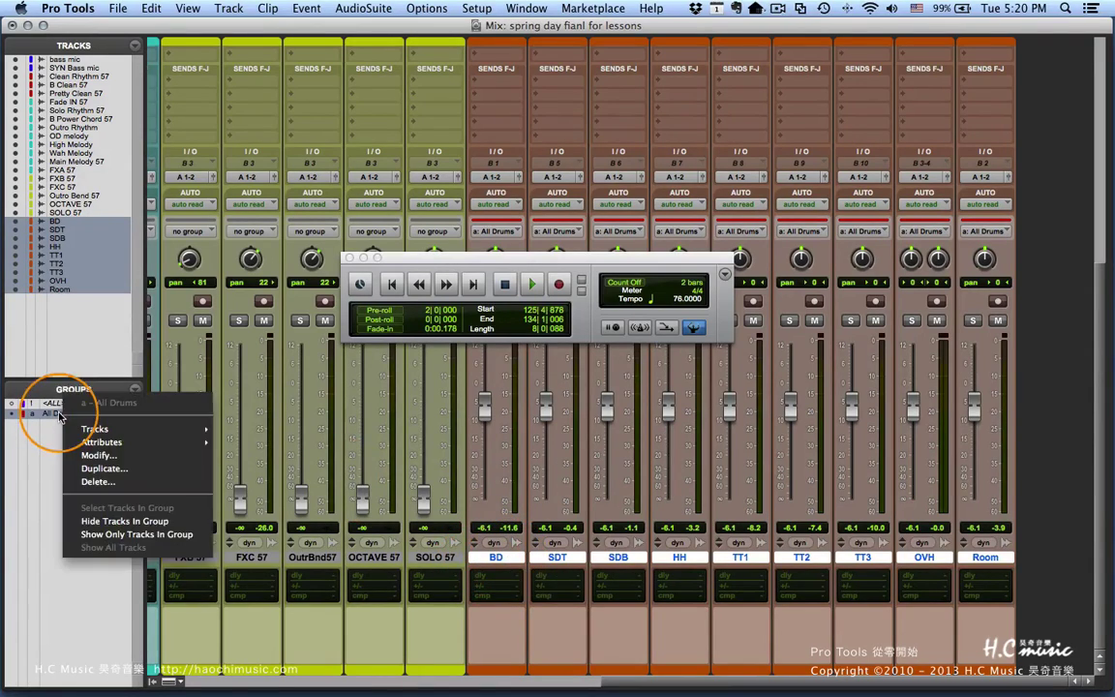
{"action": "left_click", "coordinate": [59, 415]}
{"action": "right_click", "coordinate": [61, 418]}
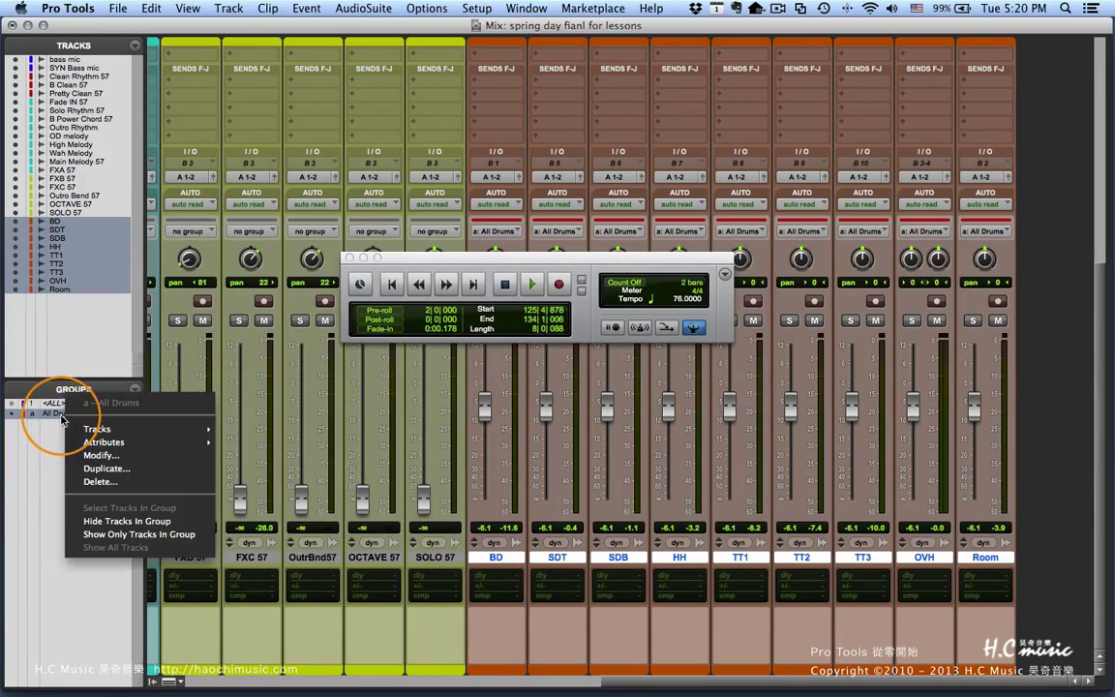
{"action": "left_click", "coordinate": [98, 481]}
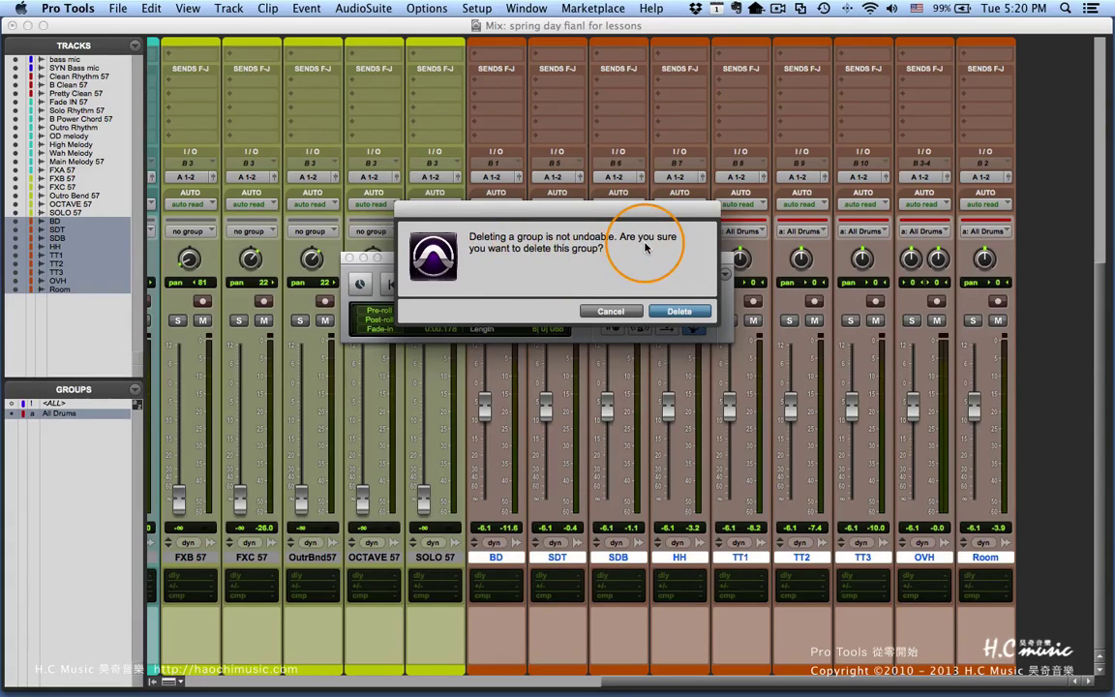
{"action": "left_click", "coordinate": [654, 310]}
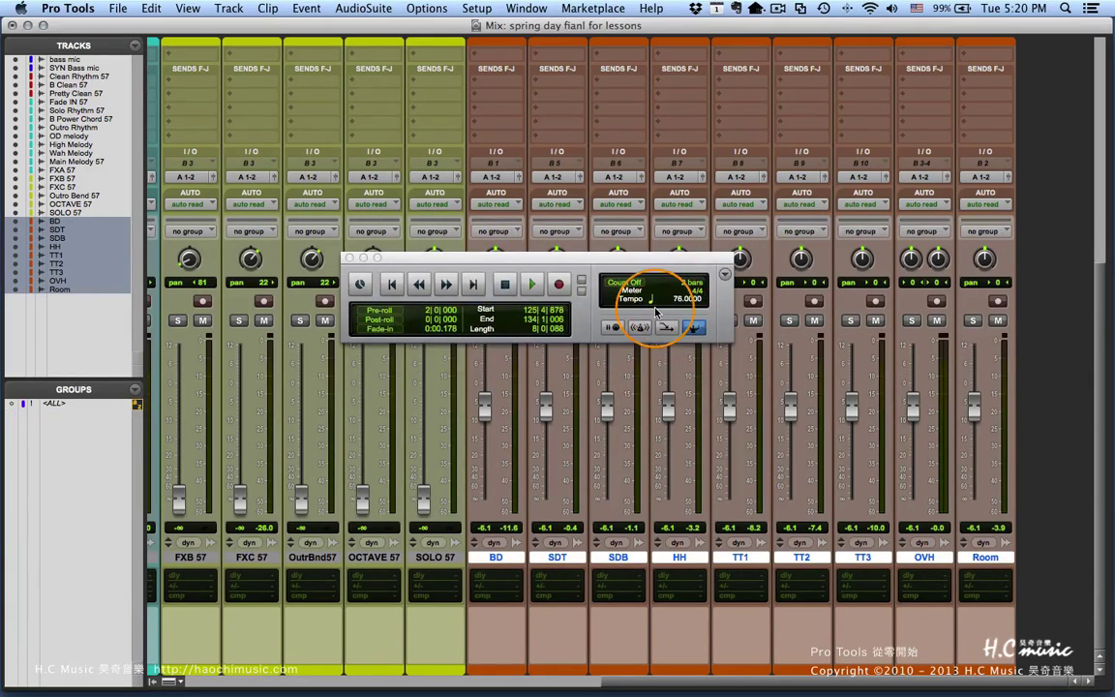
Select the tracks BD through TT3 and group them as an Edit and Mix group named Drum
{"action": "left_click", "coordinate": [434, 558]}
{"action": "left_click", "coordinate": [495, 558]}
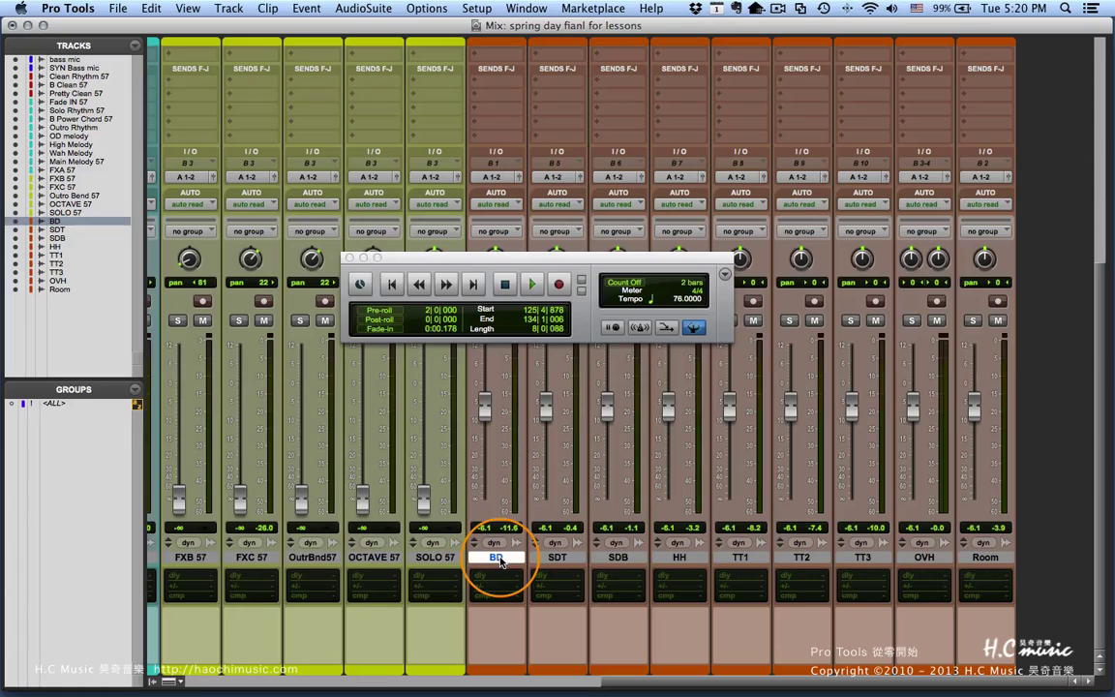
{"action": "left_click", "coordinate": [866, 558], "text": "shift"}
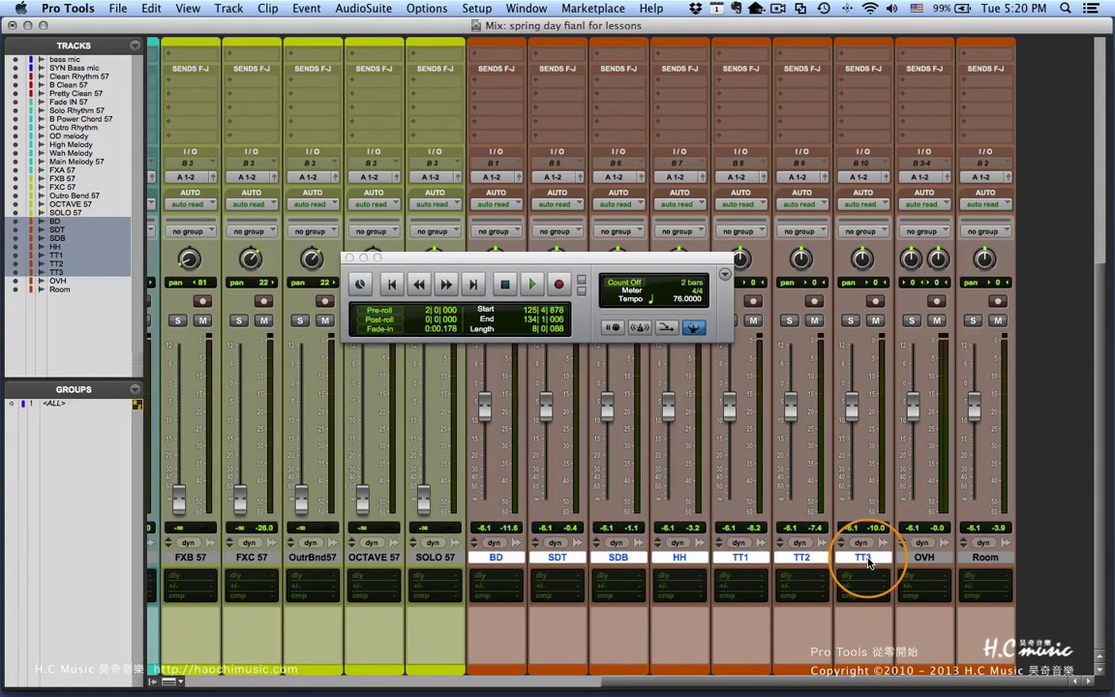
{"action": "key", "text": "super+g"}
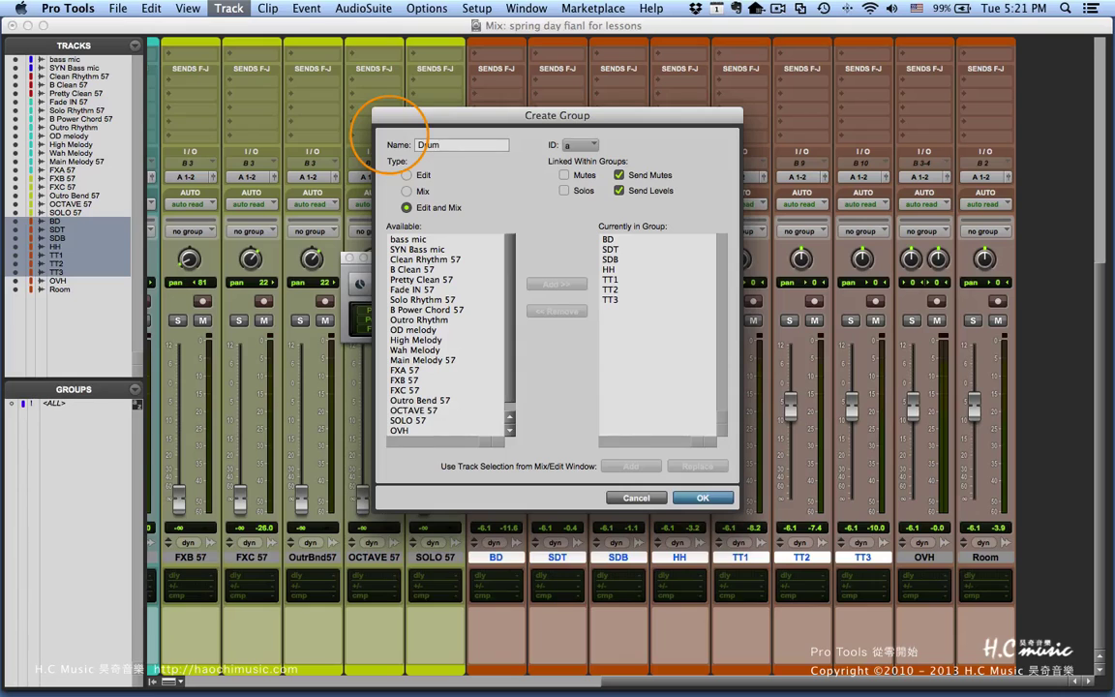
{"action": "left_click", "coordinate": [703, 497]}
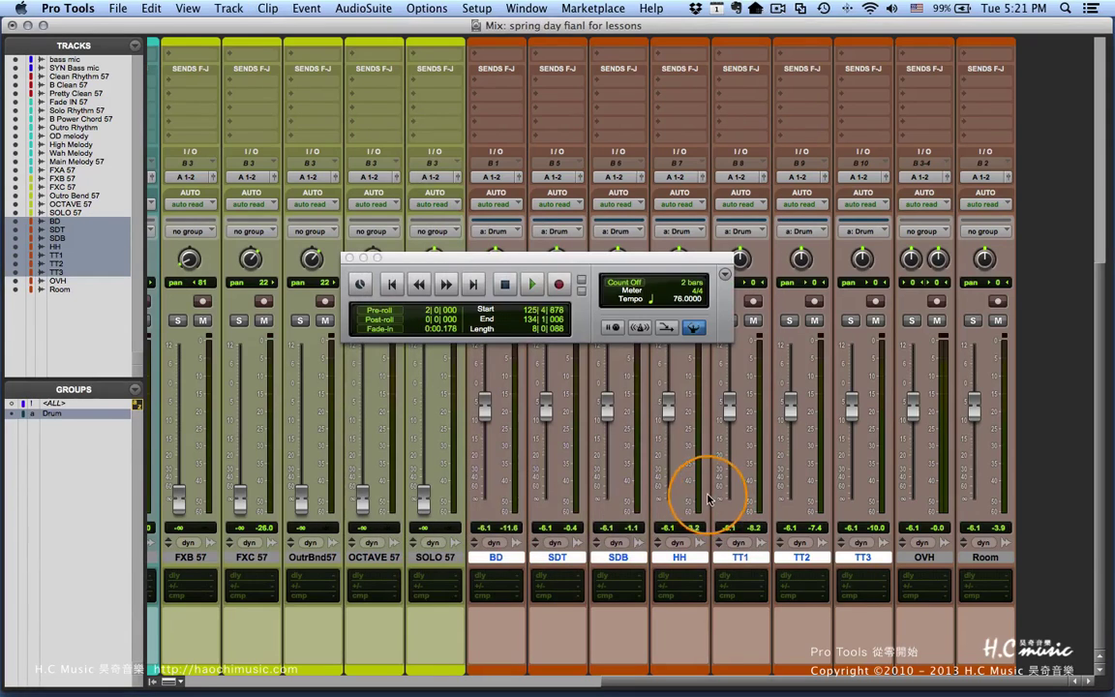
Add OVH to the track selection and create a second Edit and Mix group named Drum + OH
{"action": "left_click", "coordinate": [931, 559], "text": "shift"}
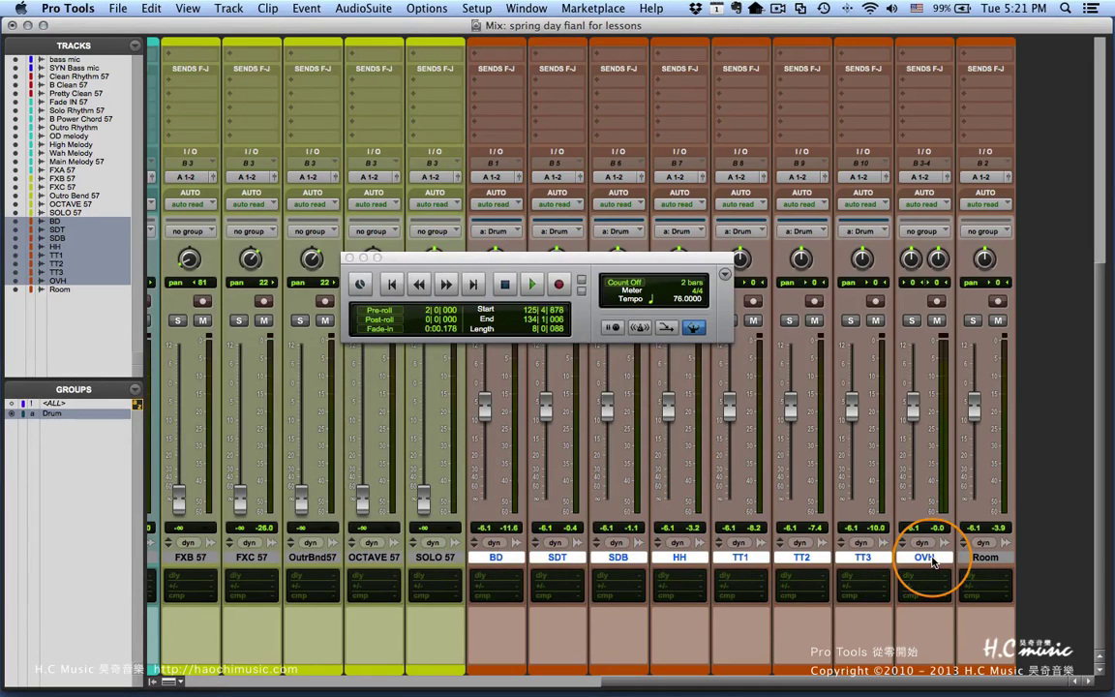
{"action": "key", "text": "super+g"}
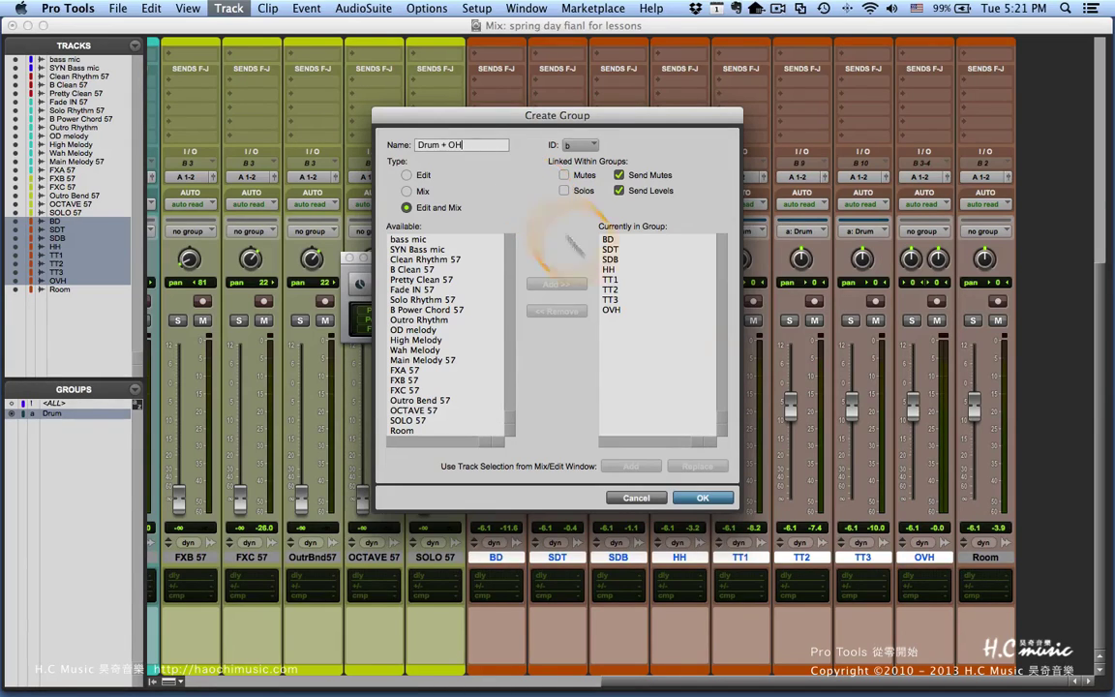
{"action": "left_click", "coordinate": [703, 497]}
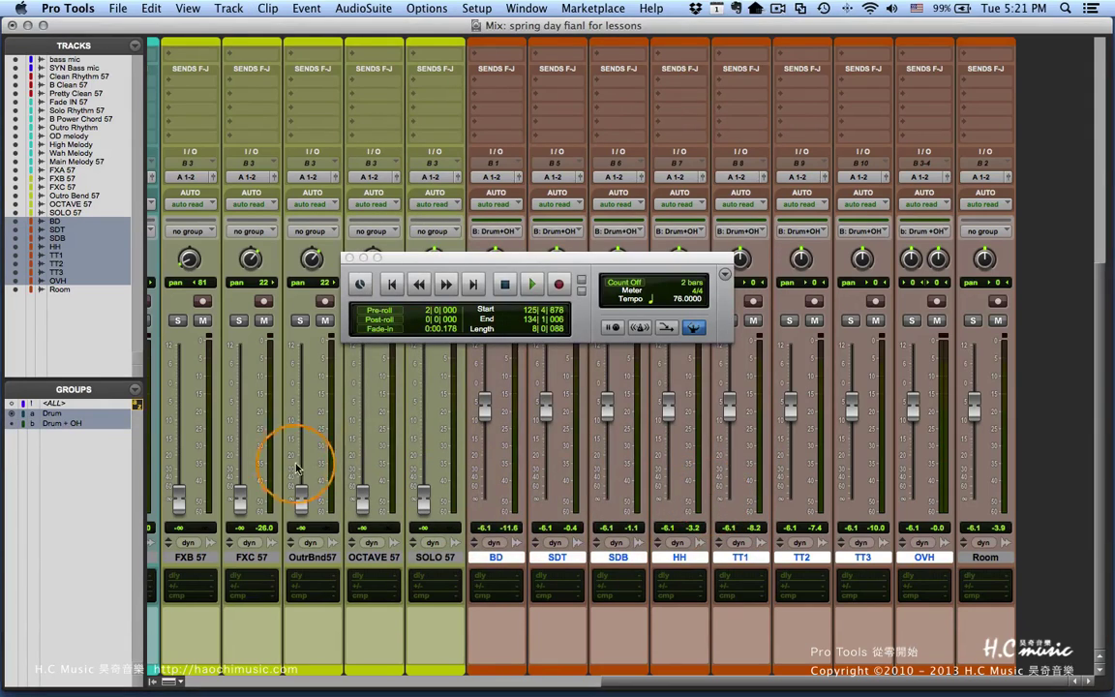
Add Room to the track selection and create a third Edit and Mix group named ALL Drums
{"action": "left_click", "coordinate": [981, 559], "text": "shift"}
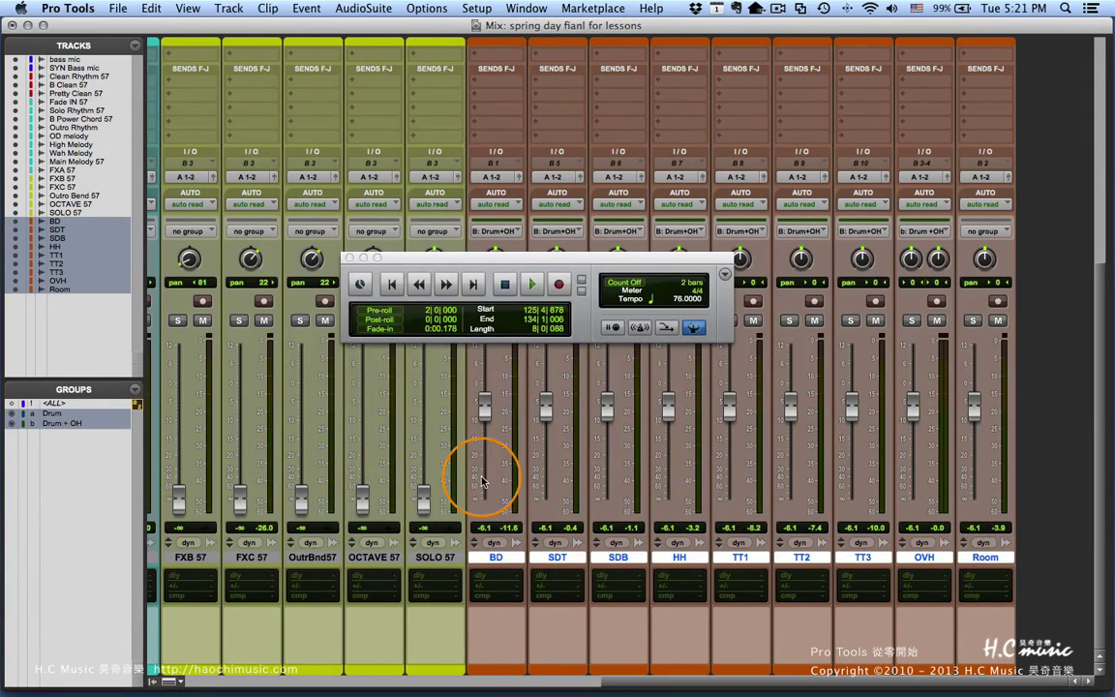
{"action": "key", "text": "super+g"}
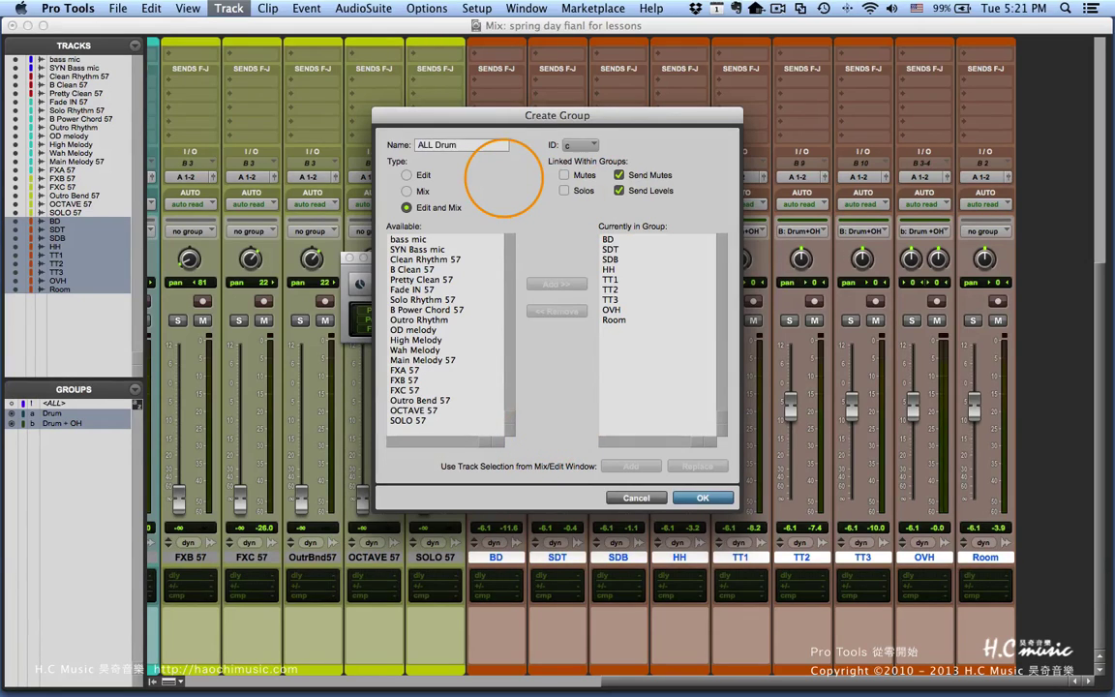
{"action": "type", "text": "ALL Drums"}
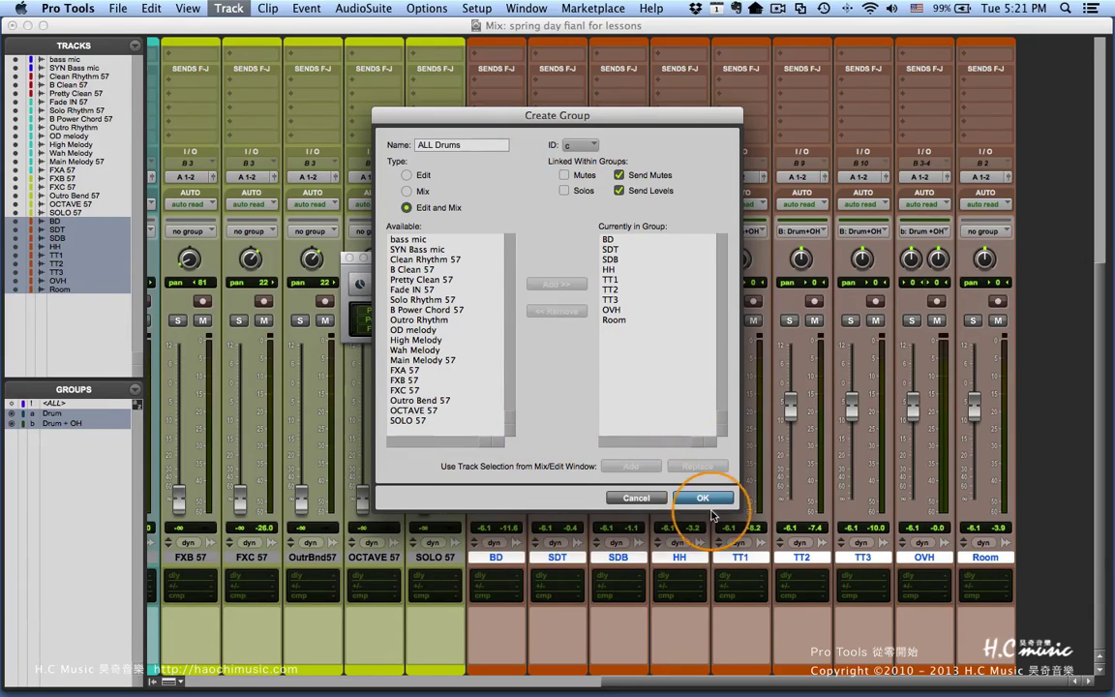
{"action": "left_click", "coordinate": [702, 497]}
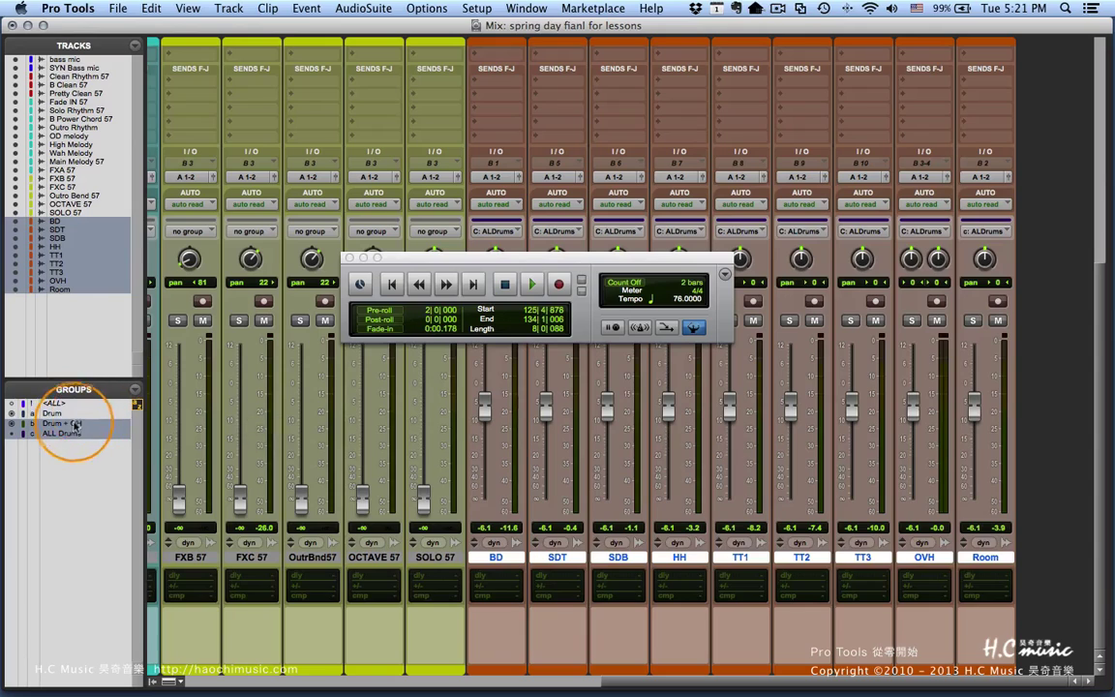
Deactivate all groups and set faders to BD -14.0, SDT -19.0, SDB -16.4, HH -13.6, TT1 -2.6, TT2 -16.7, TT3 -17.1, OVH -3.4, Room -16.0
{"action": "left_click", "coordinate": [53, 474]}
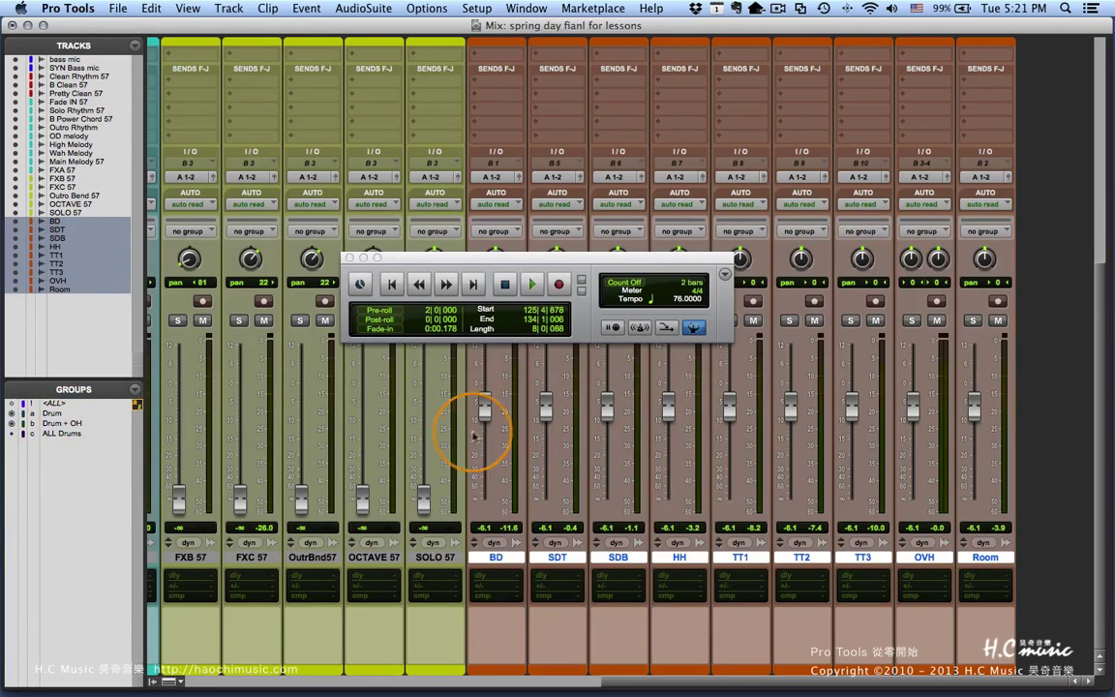
{"action": "left_click_drag", "start_coordinate": [486, 406], "coordinate": [485, 435]}
{"action": "left_click_drag", "start_coordinate": [545, 409], "coordinate": [556, 454]}
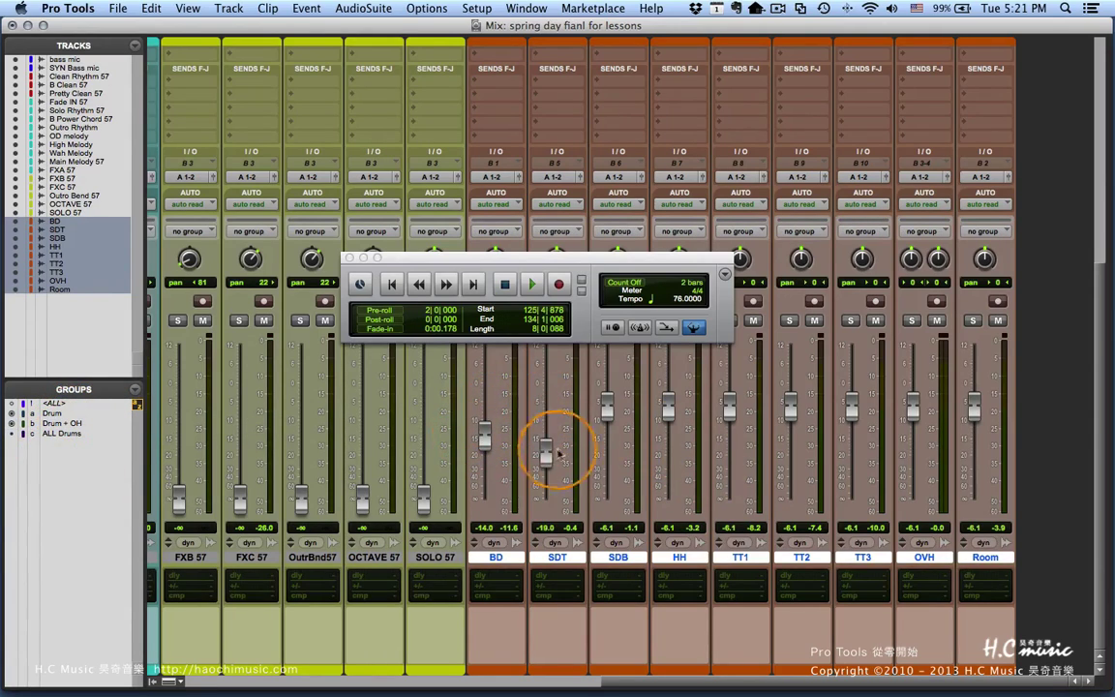
{"action": "left_click_drag", "start_coordinate": [606, 405], "coordinate": [607, 442]}
{"action": "left_click_drag", "start_coordinate": [665, 408], "coordinate": [668, 437]}
{"action": "left_click_drag", "start_coordinate": [728, 409], "coordinate": [791, 443]}
{"action": "left_click_drag", "start_coordinate": [851, 409], "coordinate": [852, 447]}
{"action": "left_click_drag", "start_coordinate": [922, 416], "coordinate": [975, 442]}
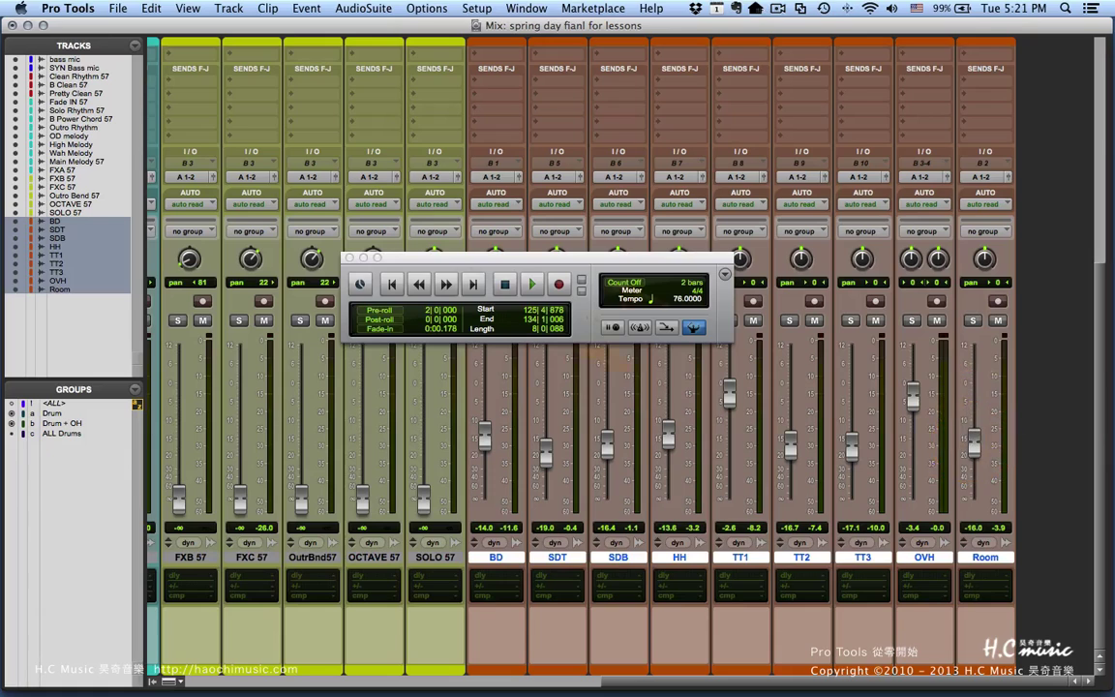
{"action": "left_click_drag", "start_coordinate": [441, 258], "coordinate": [288, 356]}
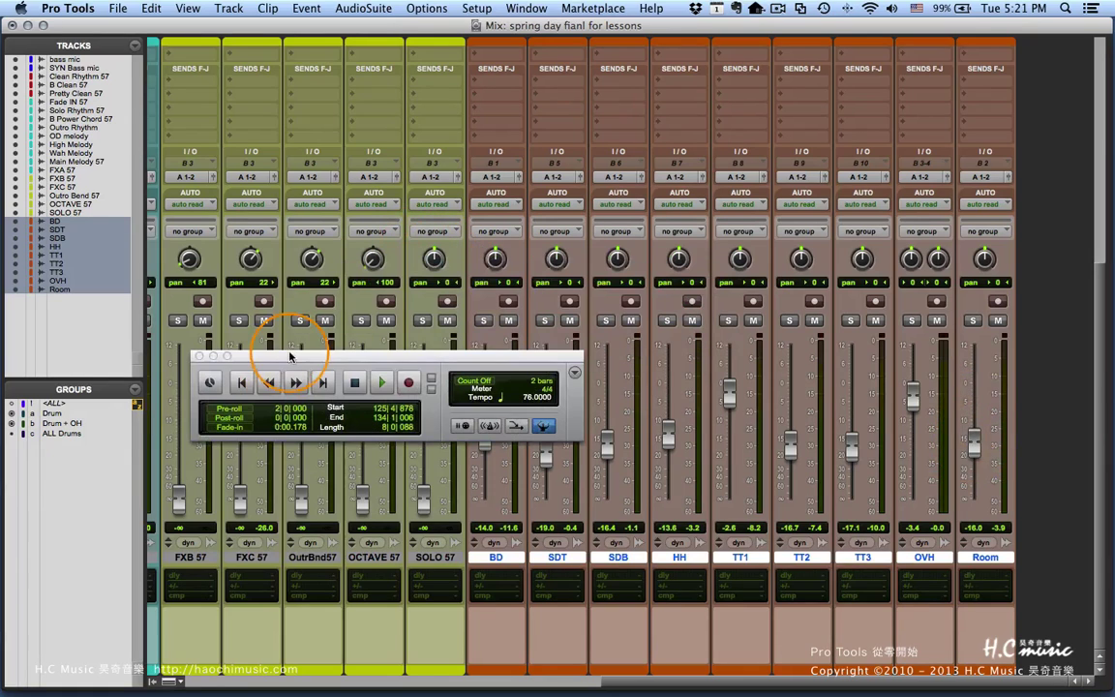
Modify the Drum group so that mutes and solos are also linked
{"action": "double_click", "coordinate": [11, 416]}
{"action": "left_click", "coordinate": [563, 175]}
{"action": "left_click", "coordinate": [563, 190]}
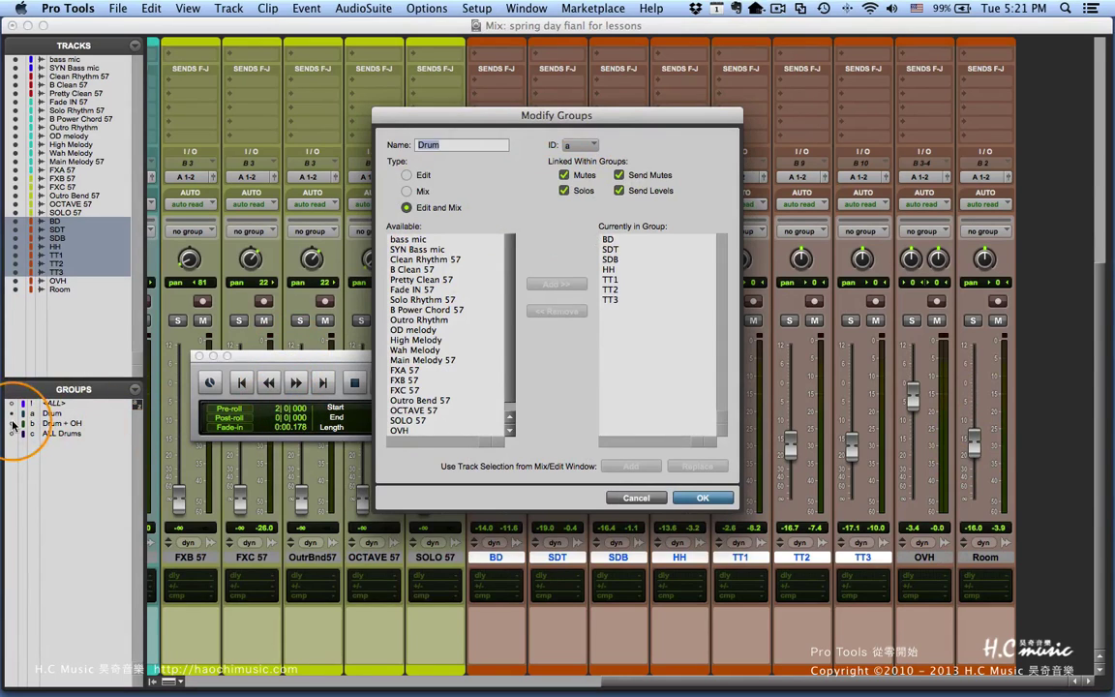
{"action": "left_click", "coordinate": [703, 497]}
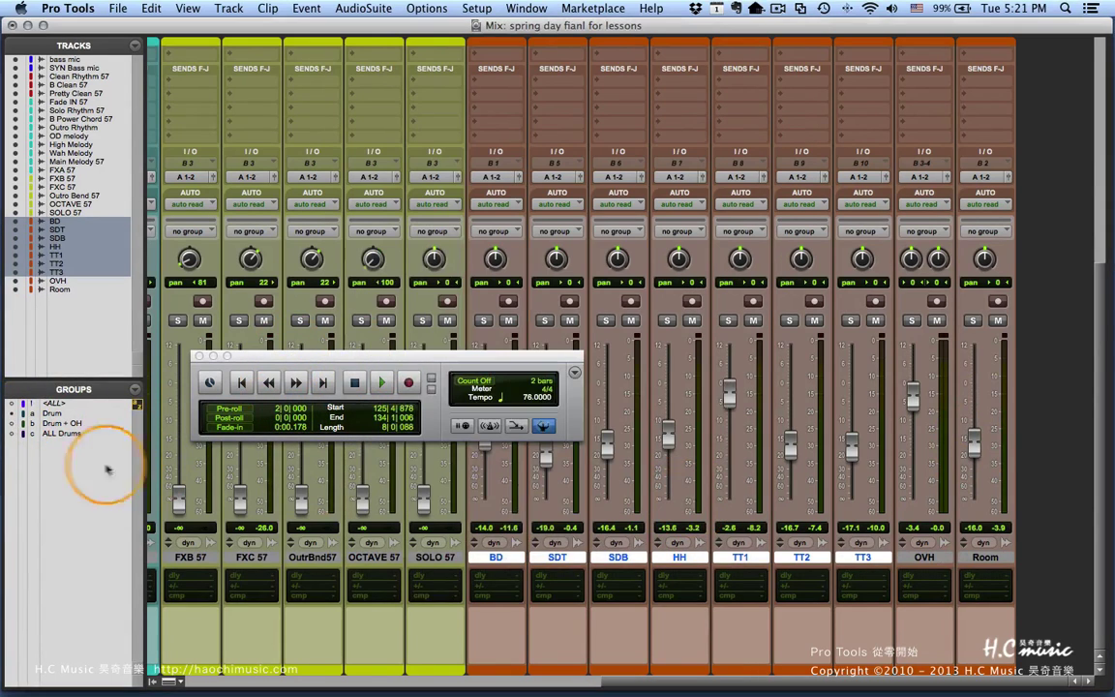
Link mutes and solos within the Drum + OH group and confirm the ALL Drums group's settings
{"action": "double_click", "coordinate": [29, 422]}
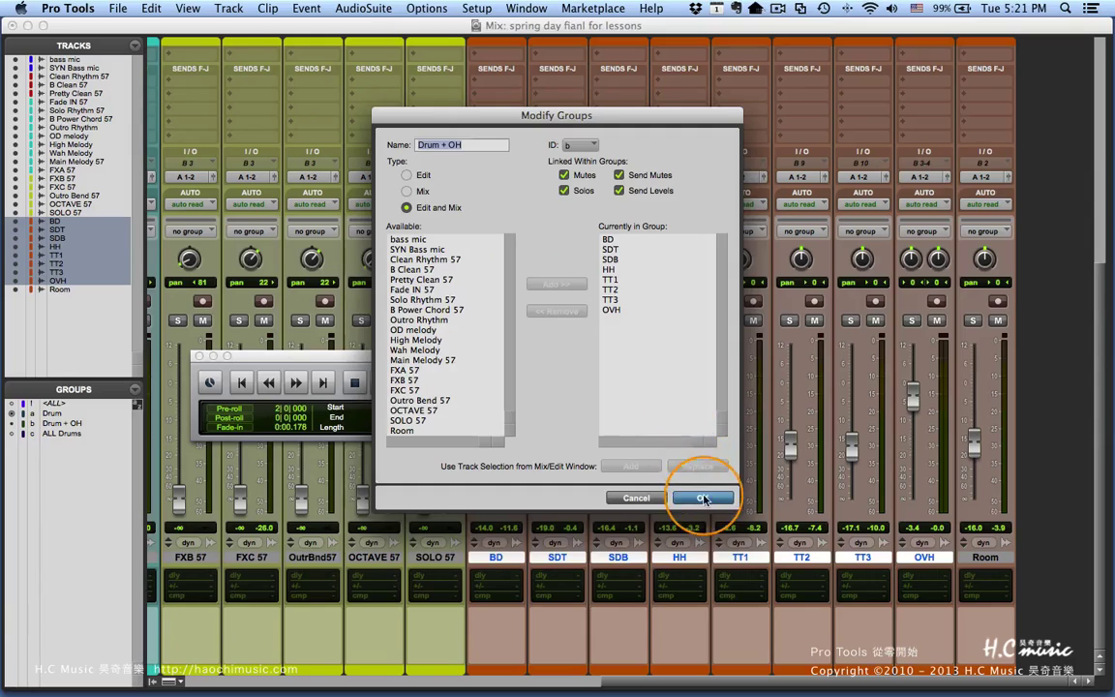
{"action": "left_click", "coordinate": [703, 497]}
{"action": "double_click", "coordinate": [43, 433]}
{"action": "left_click", "coordinate": [689, 501]}
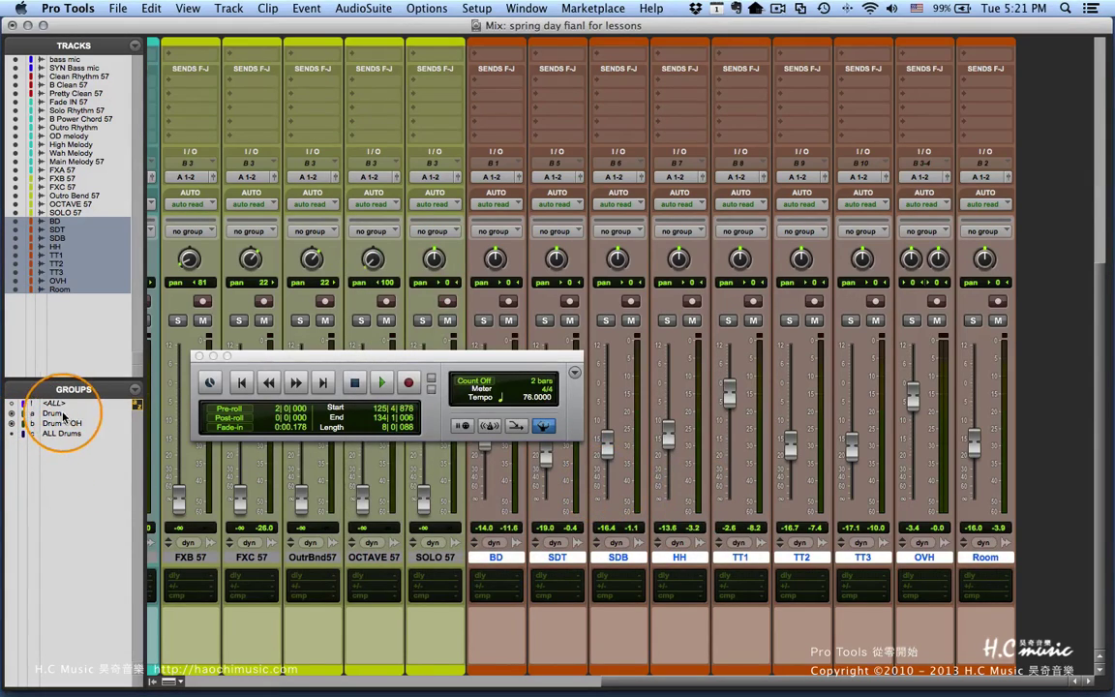
Activate only the Drum group, clear the track selection, and adjust its linked faders through the BD fader
{"action": "left_click", "coordinate": [62, 414]}
{"action": "left_click", "coordinate": [438, 557]}
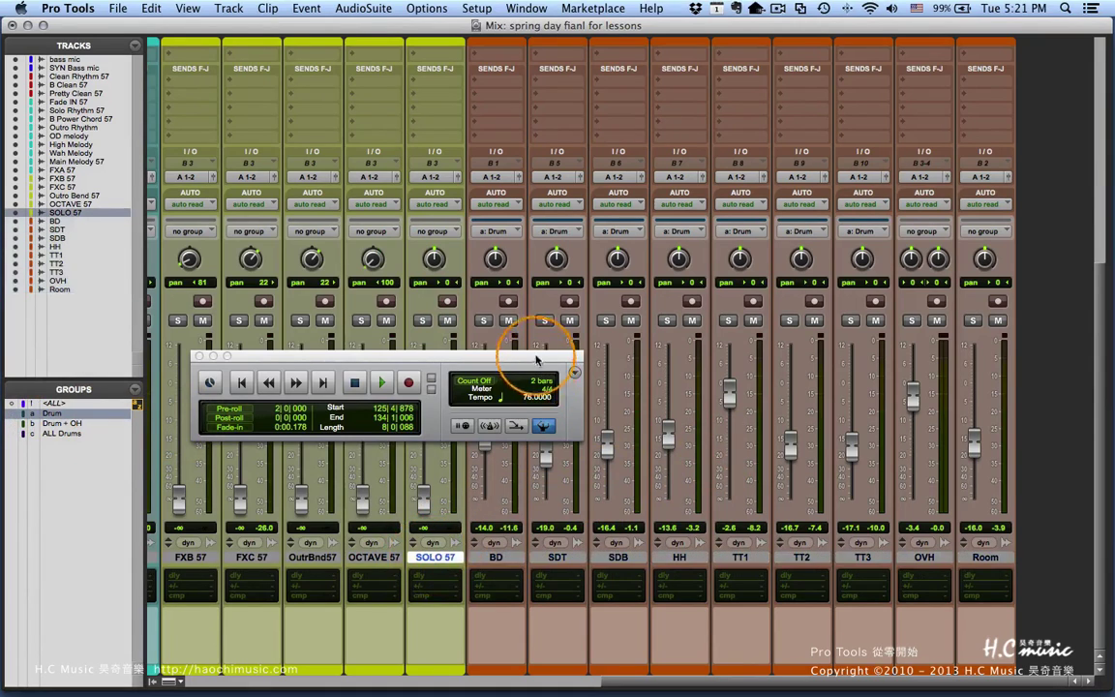
{"action": "left_click_drag", "start_coordinate": [474, 356], "coordinate": [411, 237]}
{"action": "left_click", "coordinate": [504, 557]}
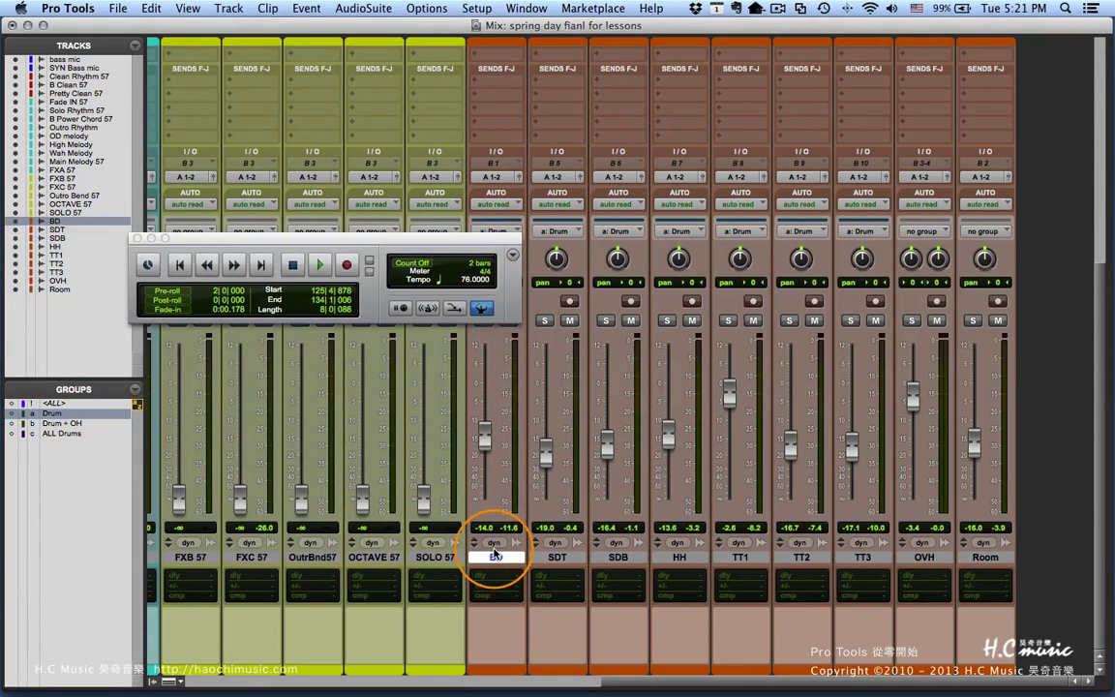
{"action": "left_click", "coordinate": [494, 557]}
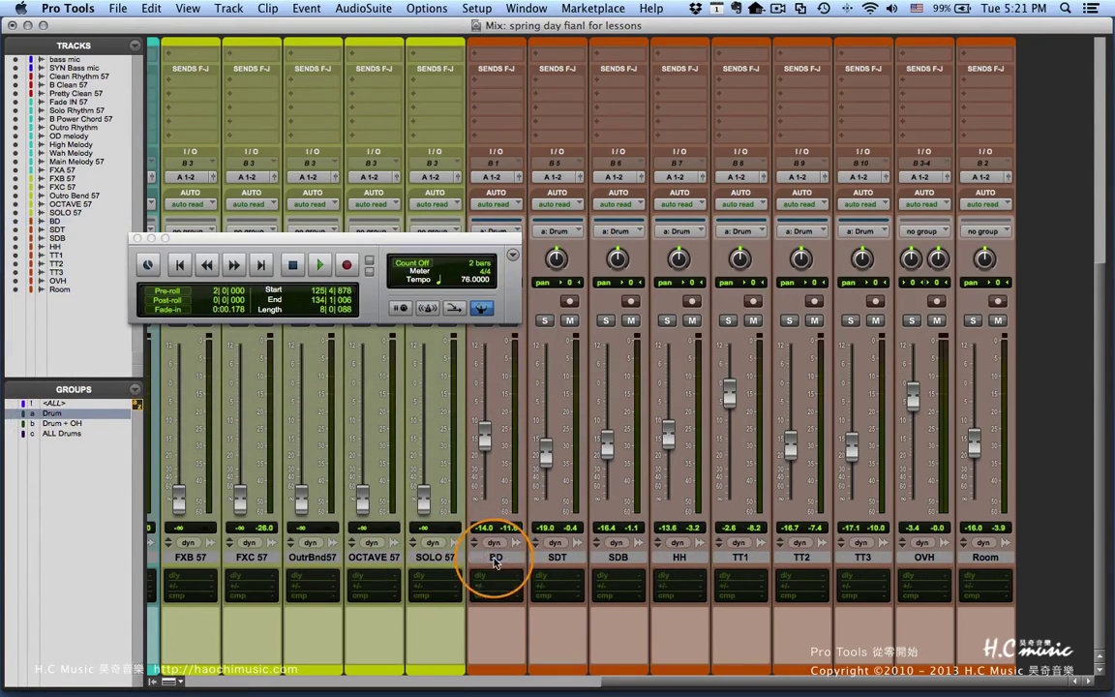
{"action": "left_click_drag", "start_coordinate": [483, 437], "coordinate": [511, 441]}
Set the SDT fader to -16.4 with the Drum + OH group active, and BD to -13.0 with ALL Drums active
{"action": "left_click", "coordinate": [58, 423]}
{"action": "mouse_move", "coordinate": [546, 450]}
{"action": "left_mouse_down"}
{"action": "mouse_move", "coordinate": [534, 466]}
{"action": "mouse_move", "coordinate": [547, 441]}
{"action": "mouse_move", "coordinate": [562, 469]}
{"action": "mouse_move", "coordinate": [562, 447]}
{"action": "left_mouse_up"}
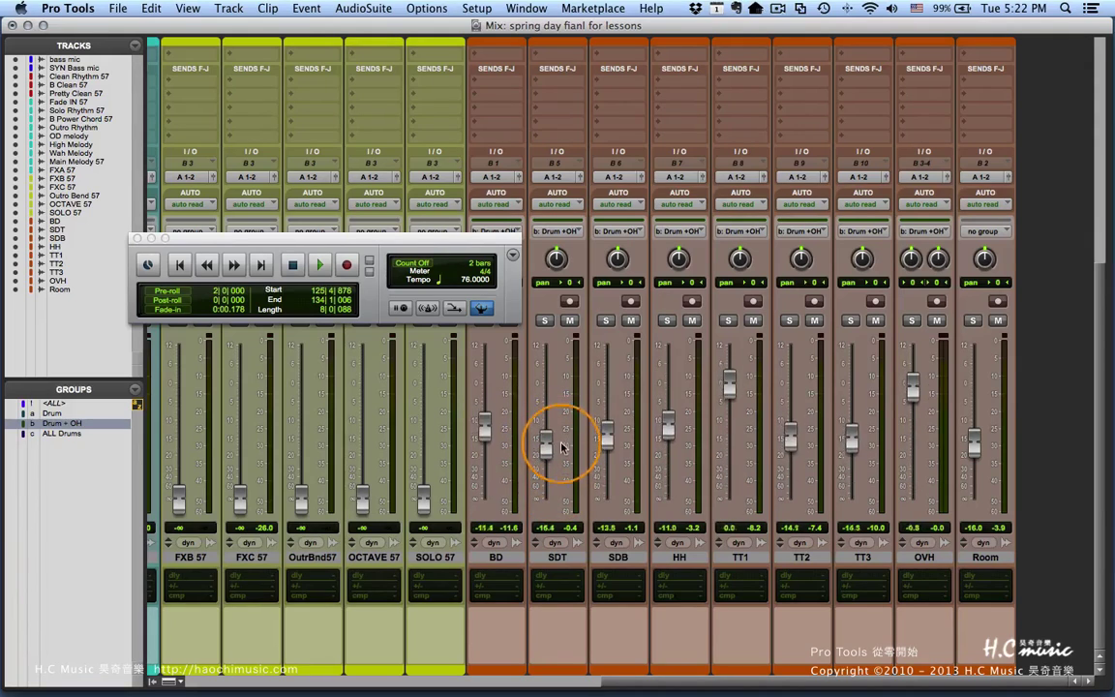
{"action": "left_click", "coordinate": [61, 433]}
{"action": "mouse_move", "coordinate": [484, 427]}
{"action": "left_mouse_down"}
{"action": "mouse_move", "coordinate": [486, 466]}
{"action": "mouse_move", "coordinate": [491, 437]}
{"action": "left_mouse_up"}
Leave only the Drum group active and move the Transport window clear of the drum channels
{"action": "left_click", "coordinate": [45, 424]}
{"action": "left_click", "coordinate": [52, 414]}
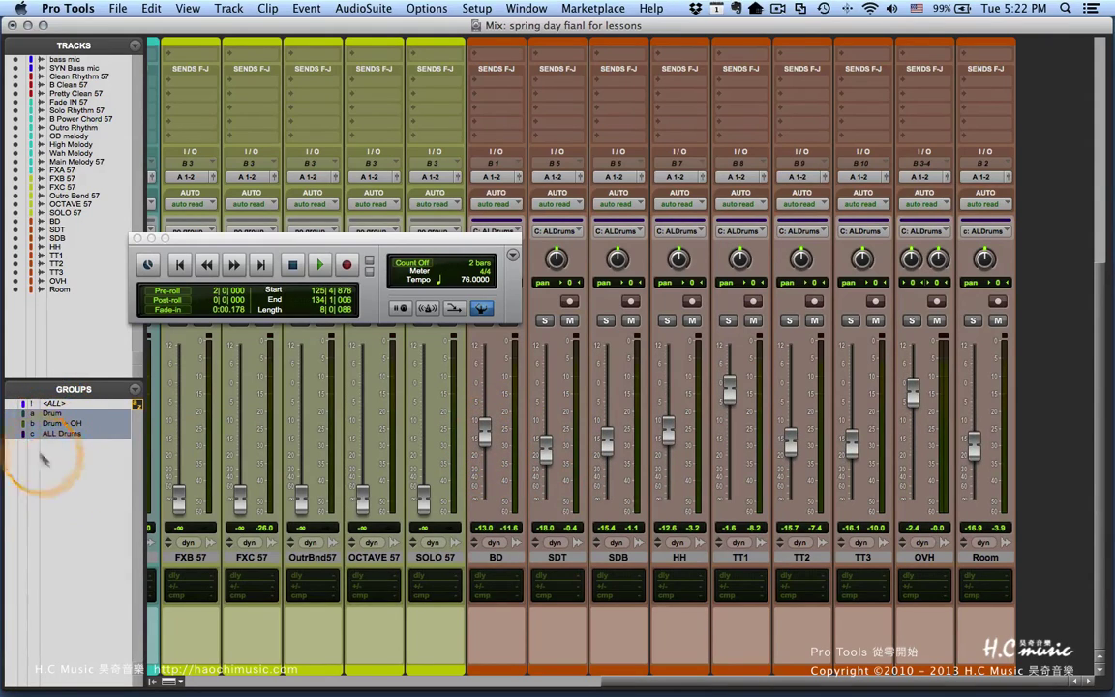
{"action": "left_click", "coordinate": [53, 414]}
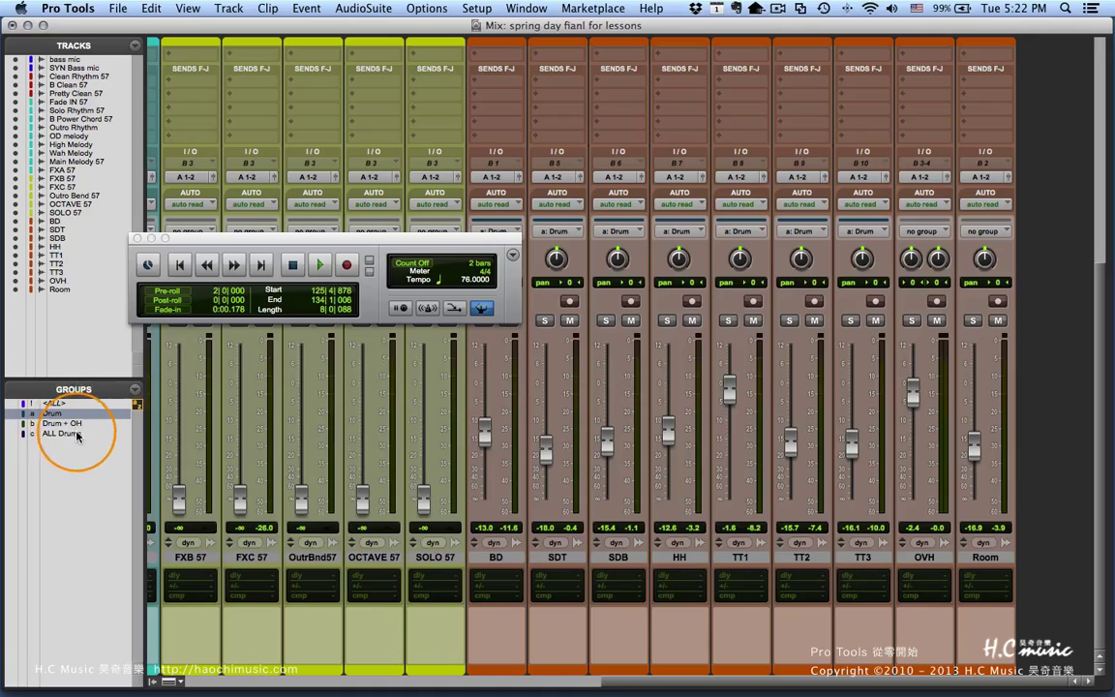
{"action": "left_click_drag", "start_coordinate": [380, 242], "coordinate": [347, 177]}
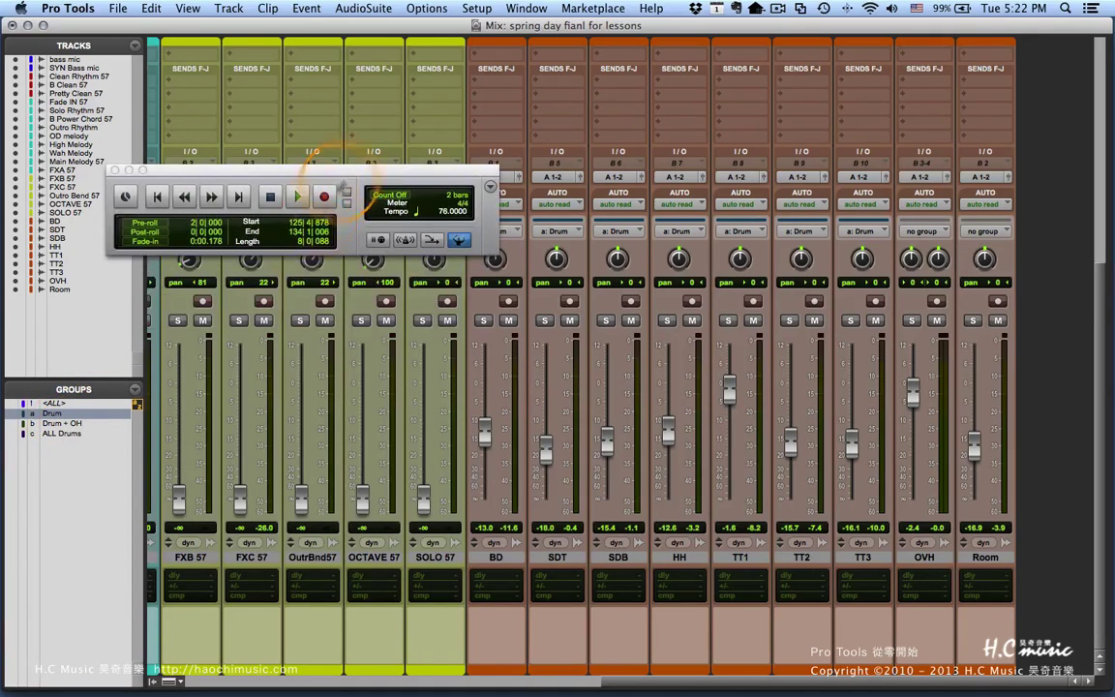
{"action": "left_click_drag", "start_coordinate": [417, 173], "coordinate": [368, 109]}
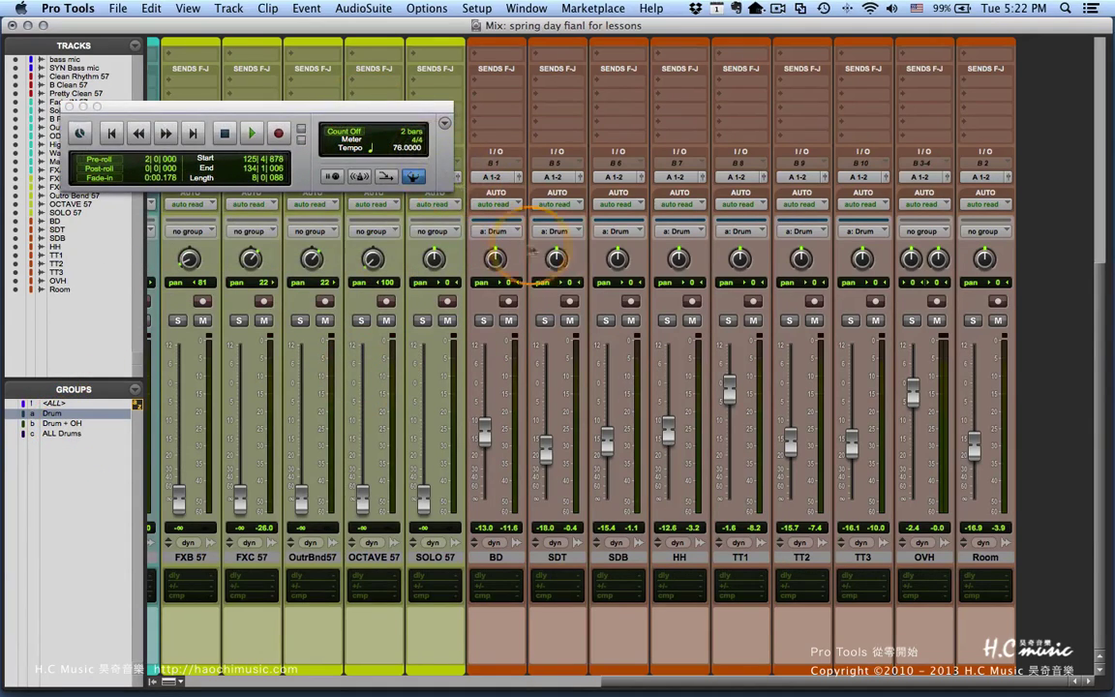
Activate all three drum groups, raise the linked faders until SDT is at -14.4, and deactivate the groups
{"action": "left_click", "coordinate": [73, 423]}
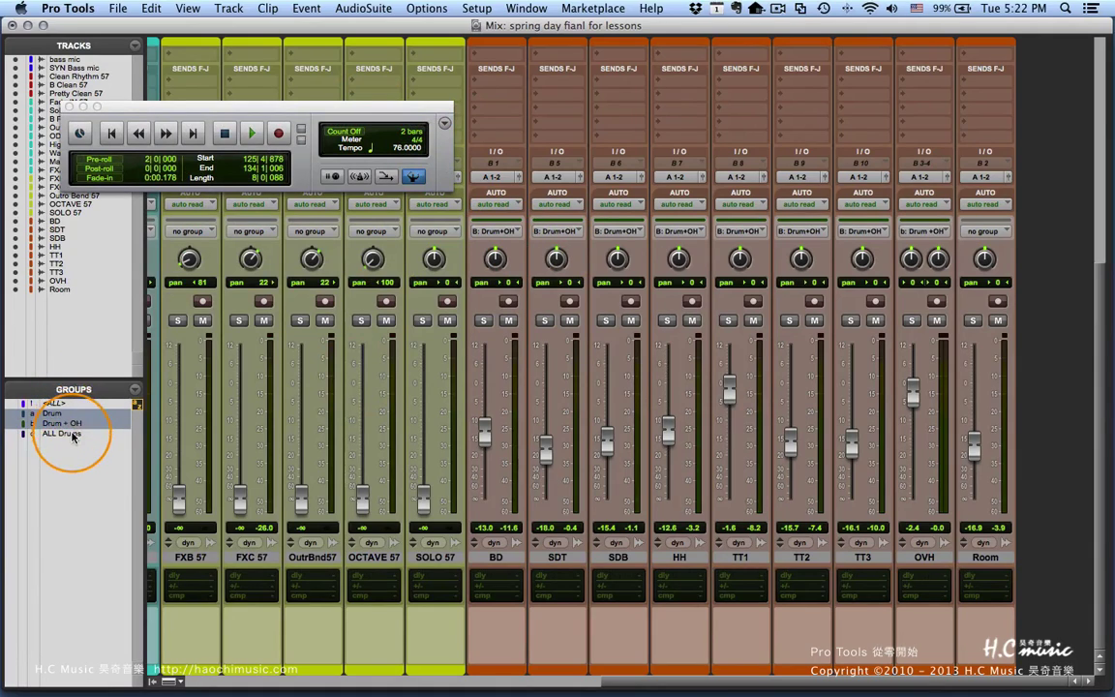
{"action": "left_click", "coordinate": [73, 435]}
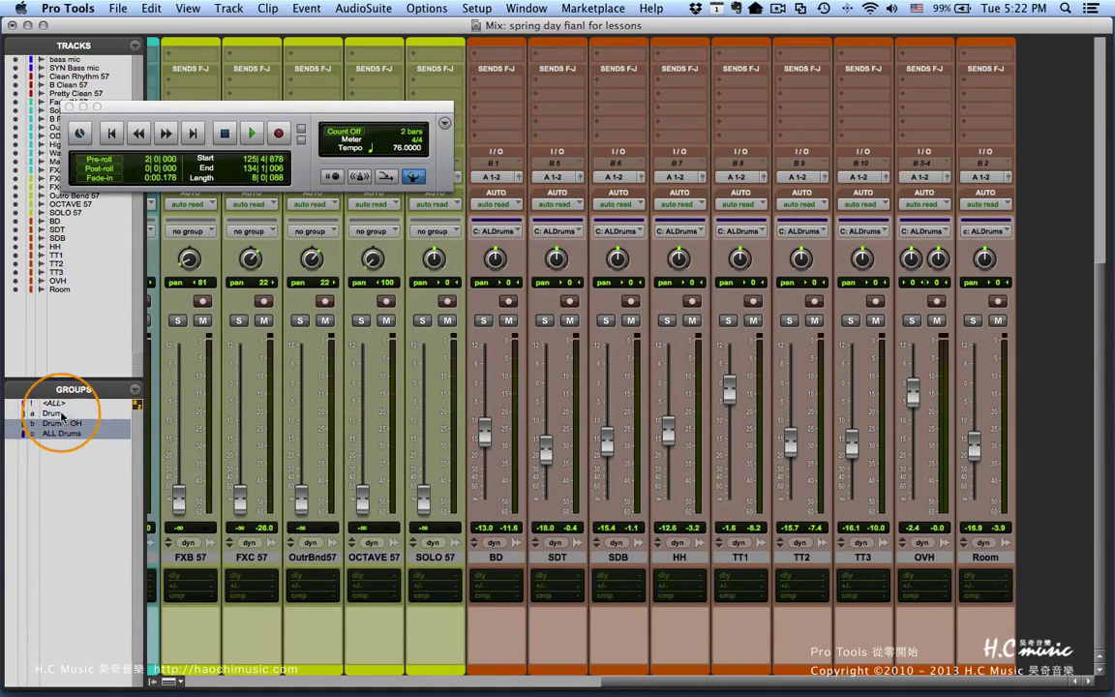
{"action": "left_click", "coordinate": [62, 415]}
{"action": "mouse_move", "coordinate": [545, 450]}
{"action": "left_mouse_down"}
{"action": "mouse_move", "coordinate": [545, 472]}
{"action": "mouse_move", "coordinate": [545, 435]}
{"action": "left_mouse_up"}
{"action": "left_click", "coordinate": [60, 433]}
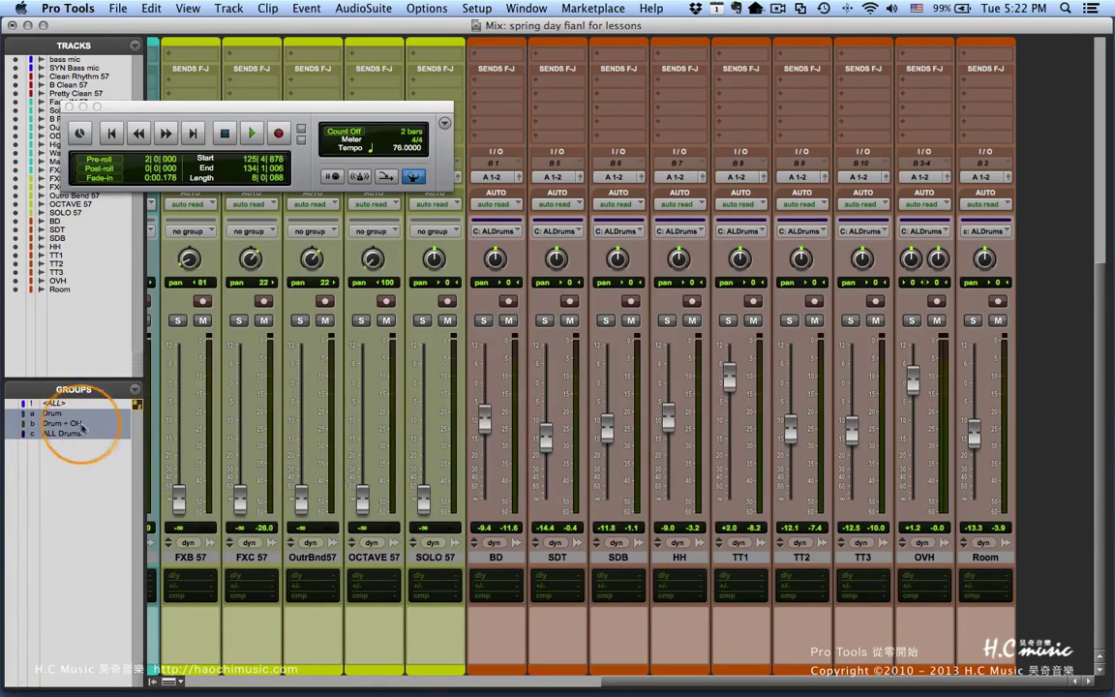
{"action": "left_click", "coordinate": [64, 433]}
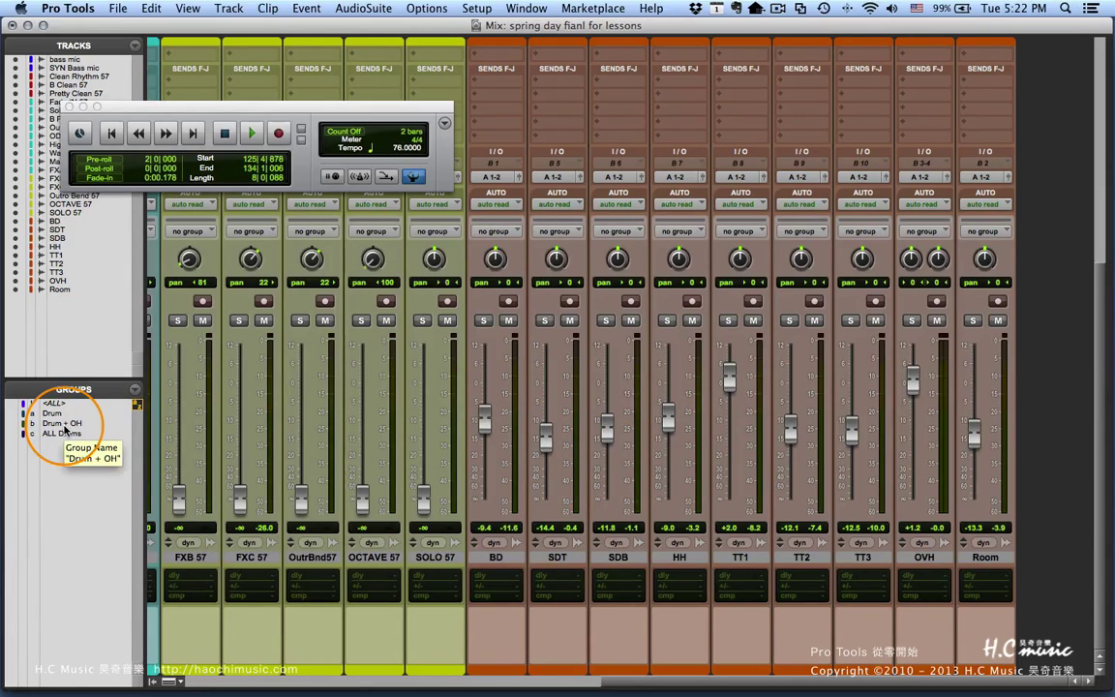
Activate the Drum group and adjust its linked faders through SDT, bringing SDT to -14.8
{"action": "left_click", "coordinate": [52, 413]}
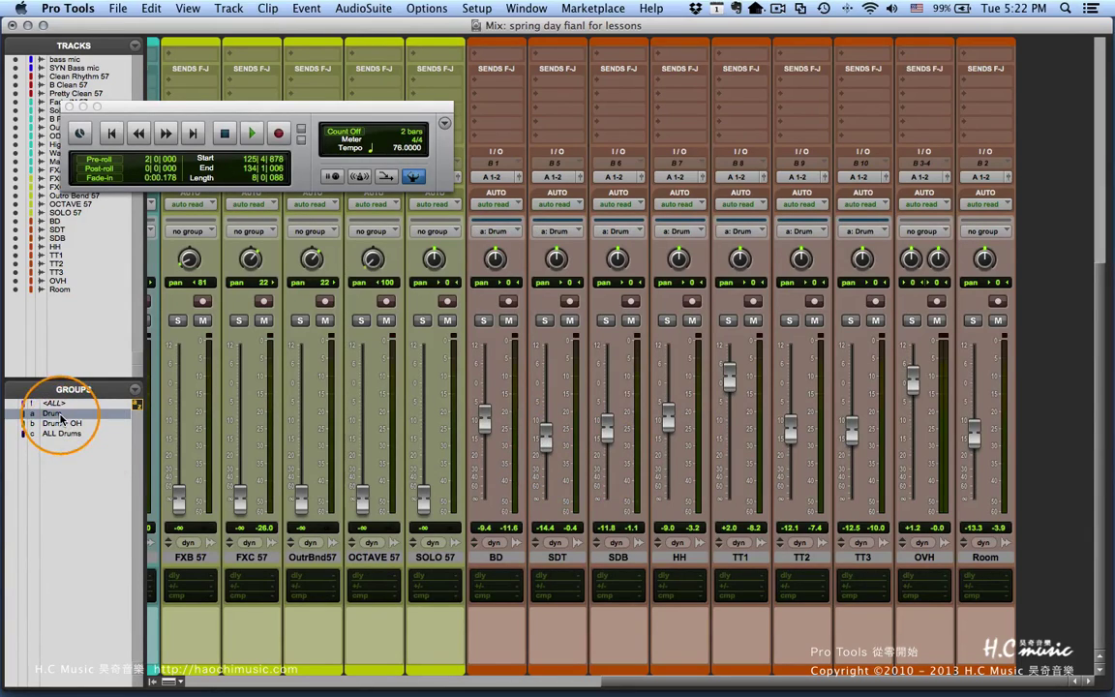
{"action": "left_click_drag", "start_coordinate": [544, 449], "coordinate": [547, 455]}
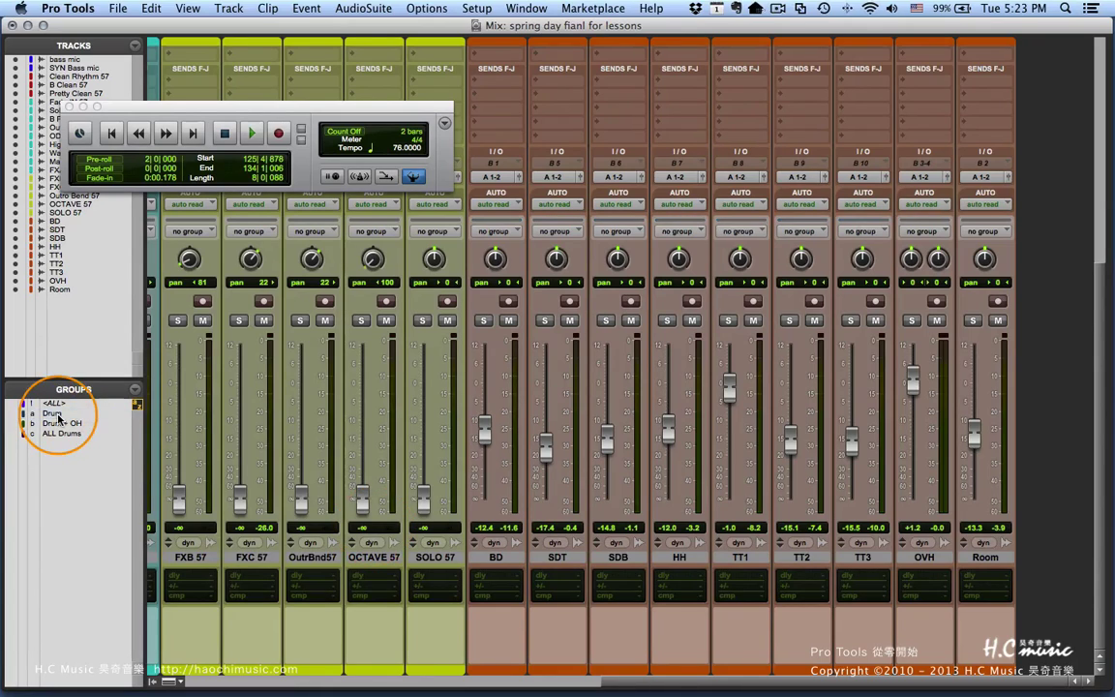
{"action": "mouse_move", "coordinate": [545, 447]}
{"action": "left_mouse_down"}
{"action": "mouse_move", "coordinate": [550, 456]}
{"action": "mouse_move", "coordinate": [547, 438]}
{"action": "left_mouse_up"}
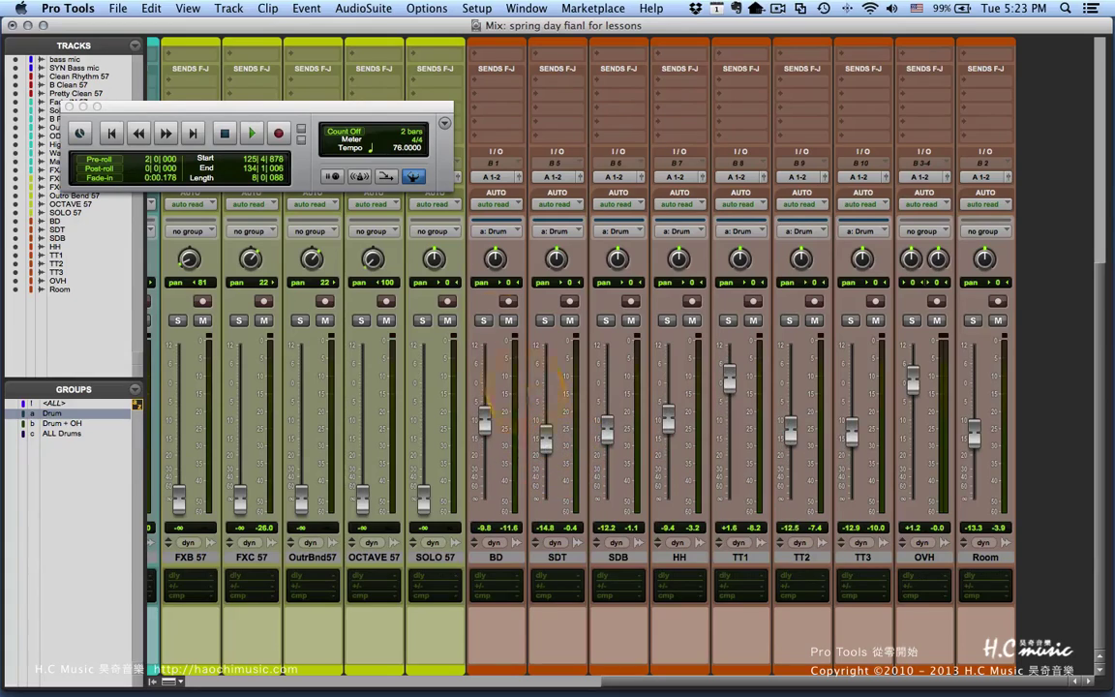
Solo and unsolo the Drum group through BD, and lower its linked faders until BD is at -12.7
{"action": "left_click", "coordinate": [482, 321]}
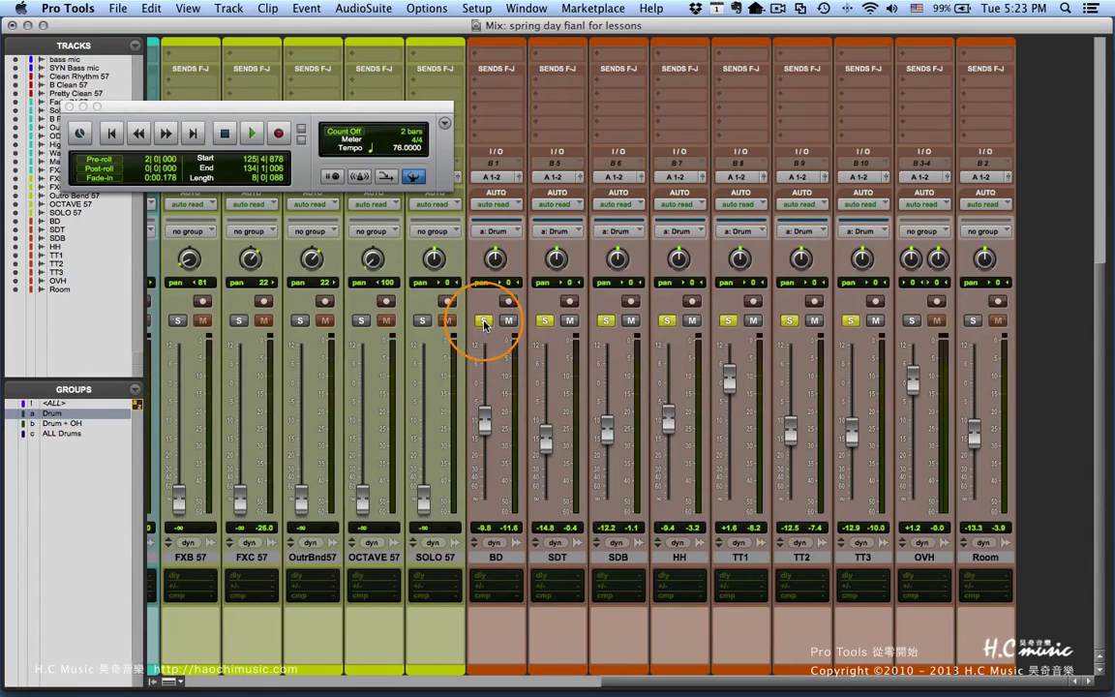
{"action": "left_click", "coordinate": [481, 321]}
{"action": "left_click_drag", "start_coordinate": [483, 417], "coordinate": [487, 431]}
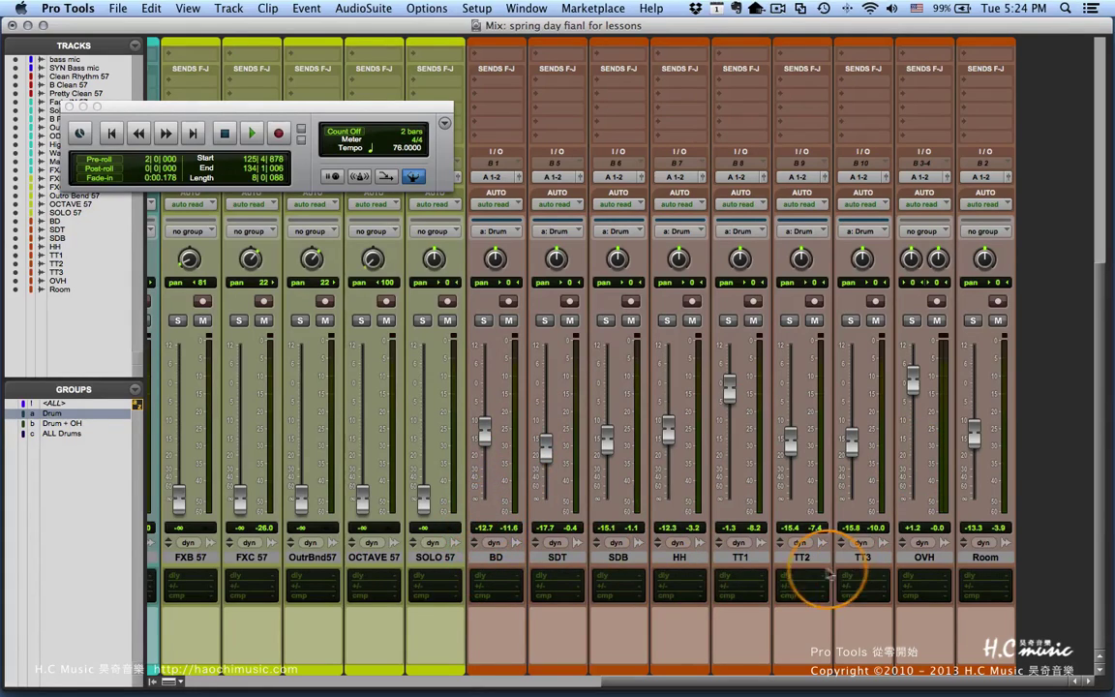
Select the tracks from BD through TT3 in the mixer, and clear the track selection
{"action": "left_click", "coordinate": [38, 414]}
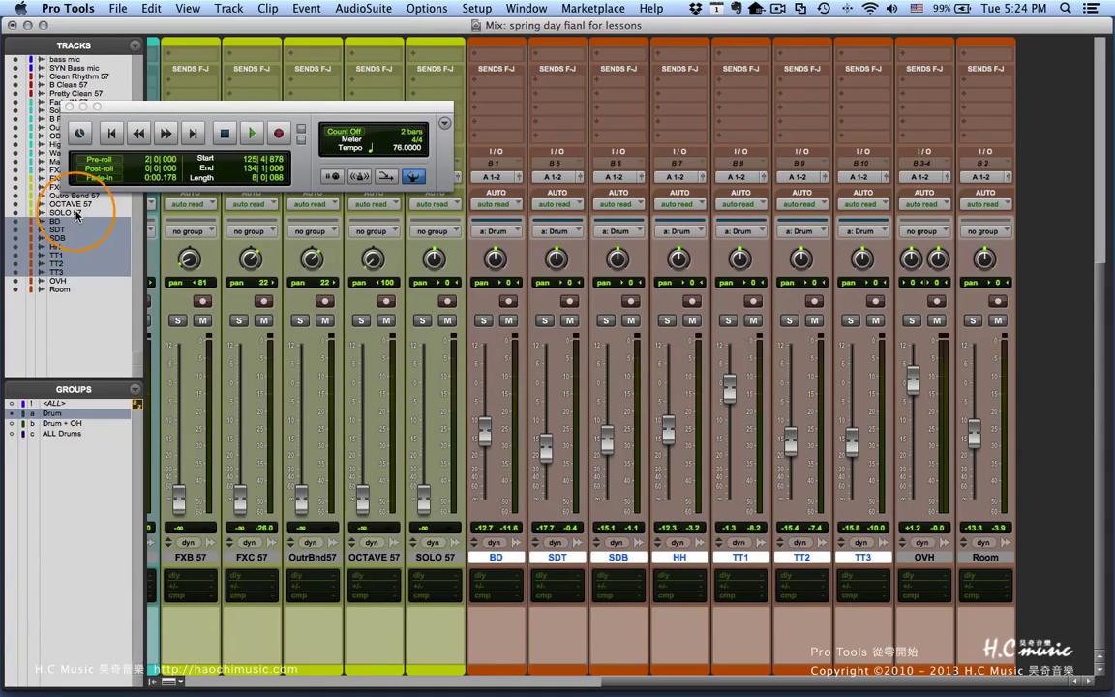
{"action": "left_click", "coordinate": [514, 559]}
{"action": "left_click", "coordinate": [512, 559]}
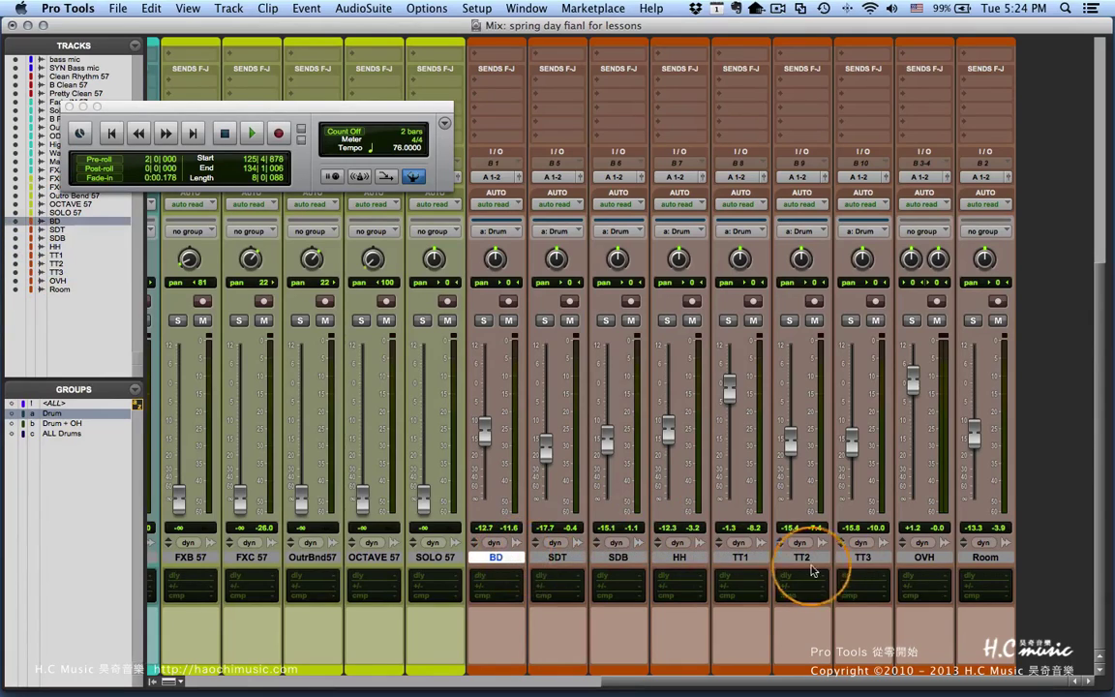
{"action": "left_click", "coordinate": [859, 560], "text": "shift"}
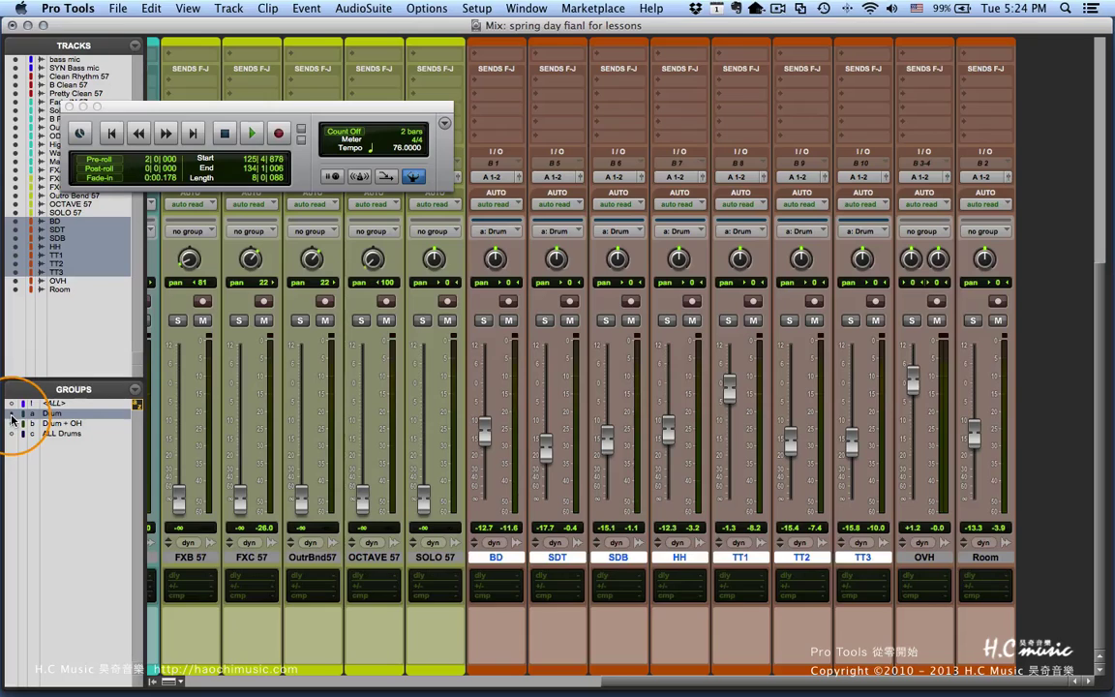
{"action": "left_click", "coordinate": [507, 556]}
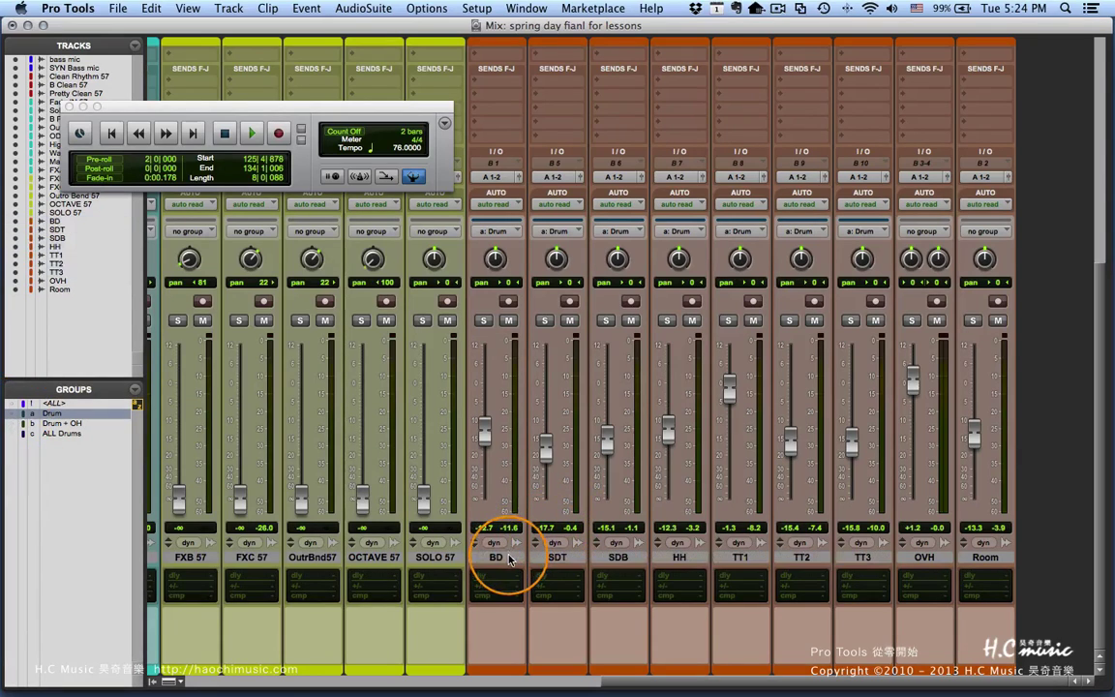
Select the member tracks of the Drum, Drum + OH and ALL Drums groups in turn
{"action": "left_click", "coordinate": [11, 415]}
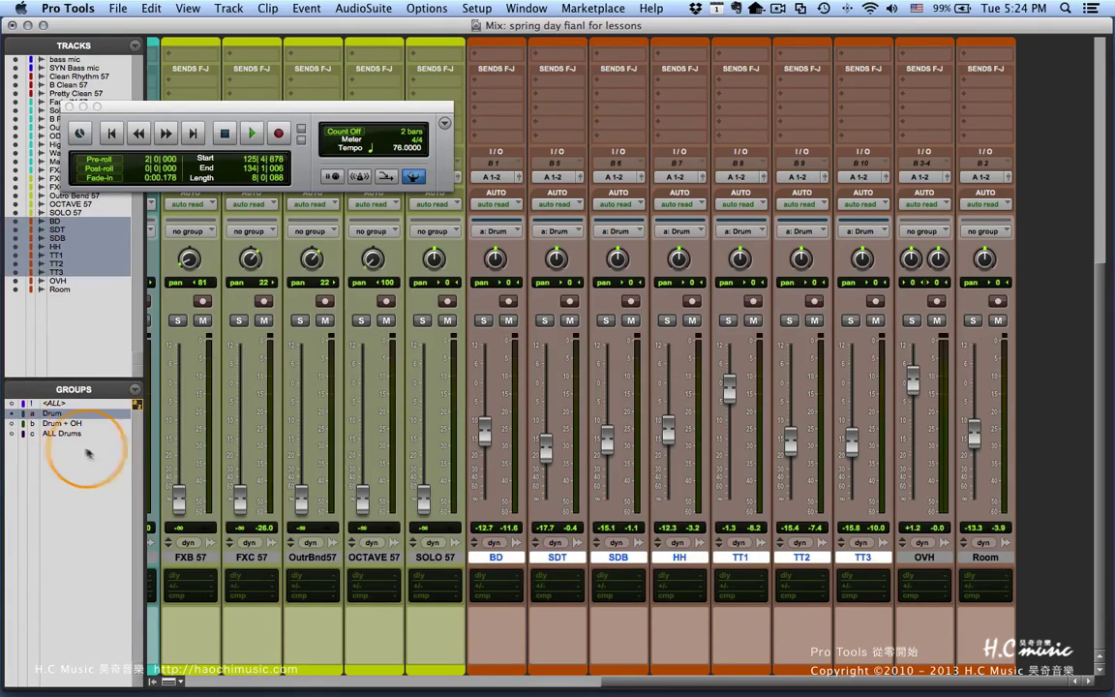
{"action": "left_click", "coordinate": [13, 424]}
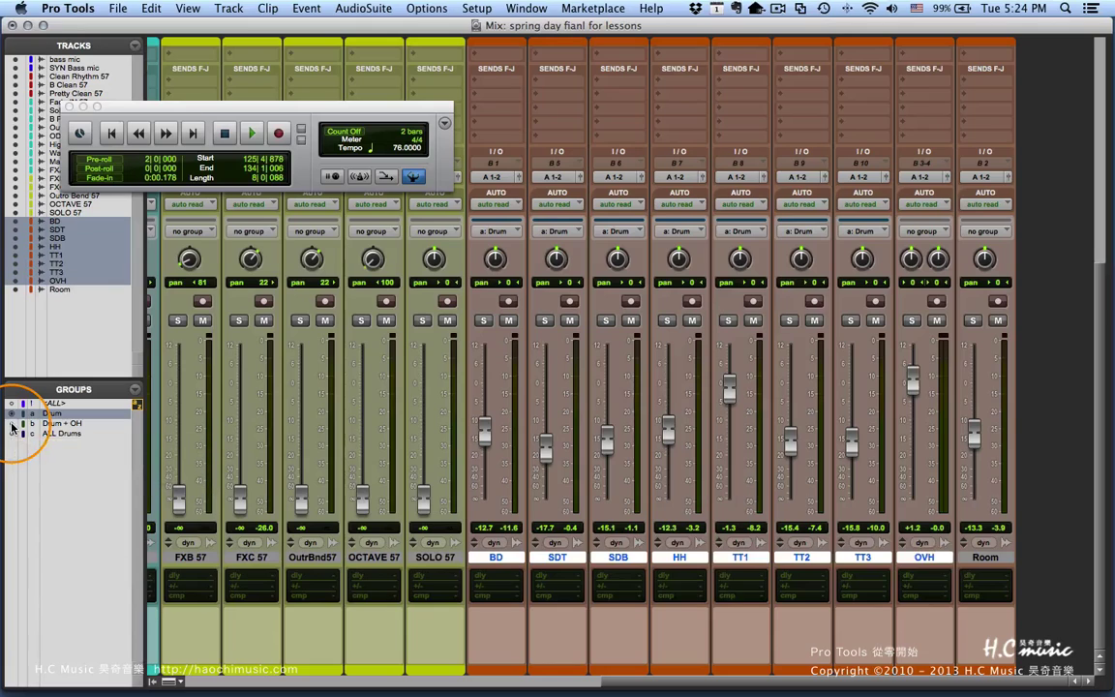
{"action": "left_click", "coordinate": [12, 434]}
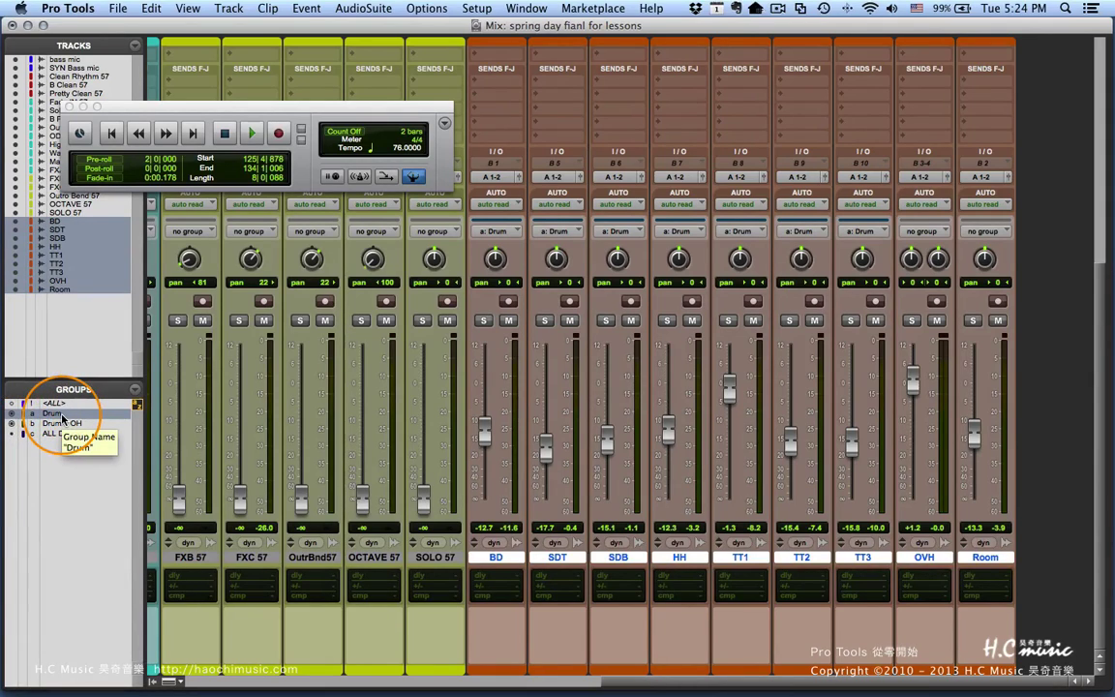
Raise the linked faders until SDT is at -12.5 with Drum active, and SDB to -8.4 with ALL Drums active
{"action": "left_click_drag", "start_coordinate": [547, 466], "coordinate": [543, 427]}
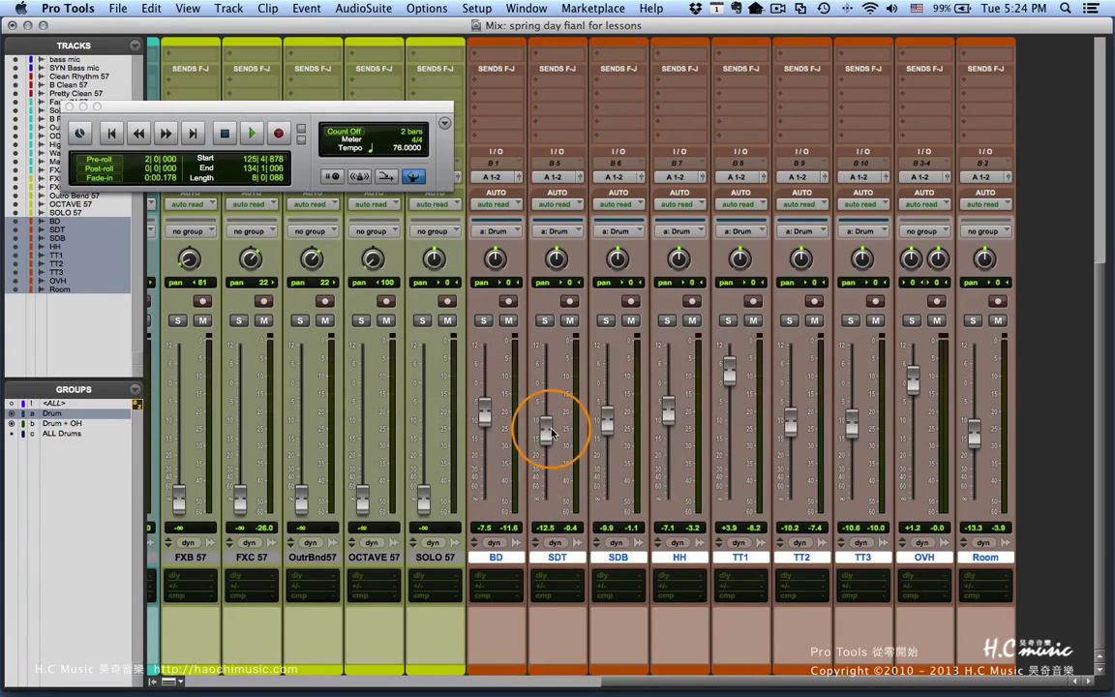
{"action": "left_click", "coordinate": [64, 435]}
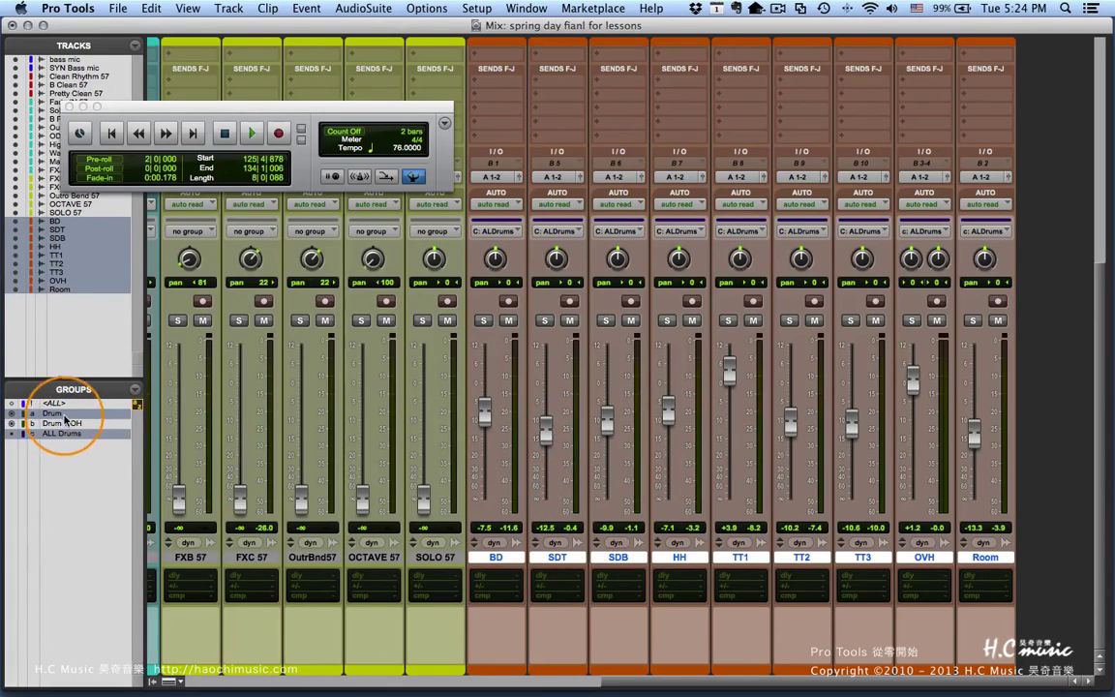
{"action": "mouse_move", "coordinate": [606, 416]}
{"action": "left_mouse_down"}
{"action": "mouse_move", "coordinate": [609, 439]}
{"action": "mouse_move", "coordinate": [605, 418]}
{"action": "left_mouse_up"}
Select the members of Drum + OH, Drum and ALL Drums in turn, ending with the Drum members selected
{"action": "left_click", "coordinate": [12, 429]}
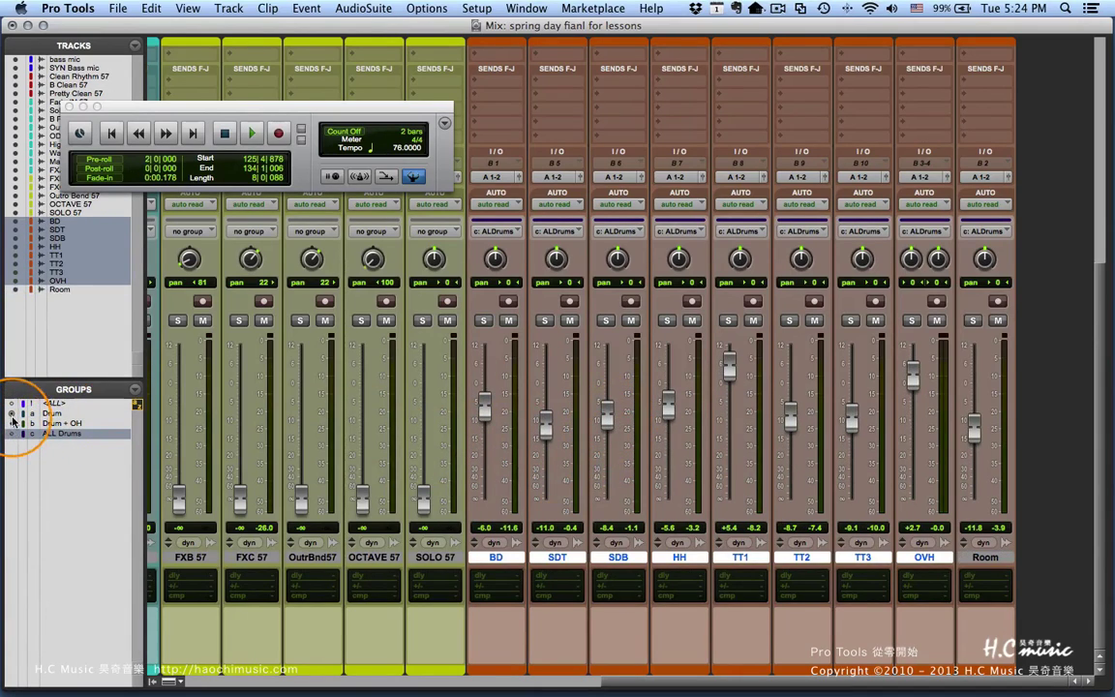
{"action": "left_click", "coordinate": [12, 415]}
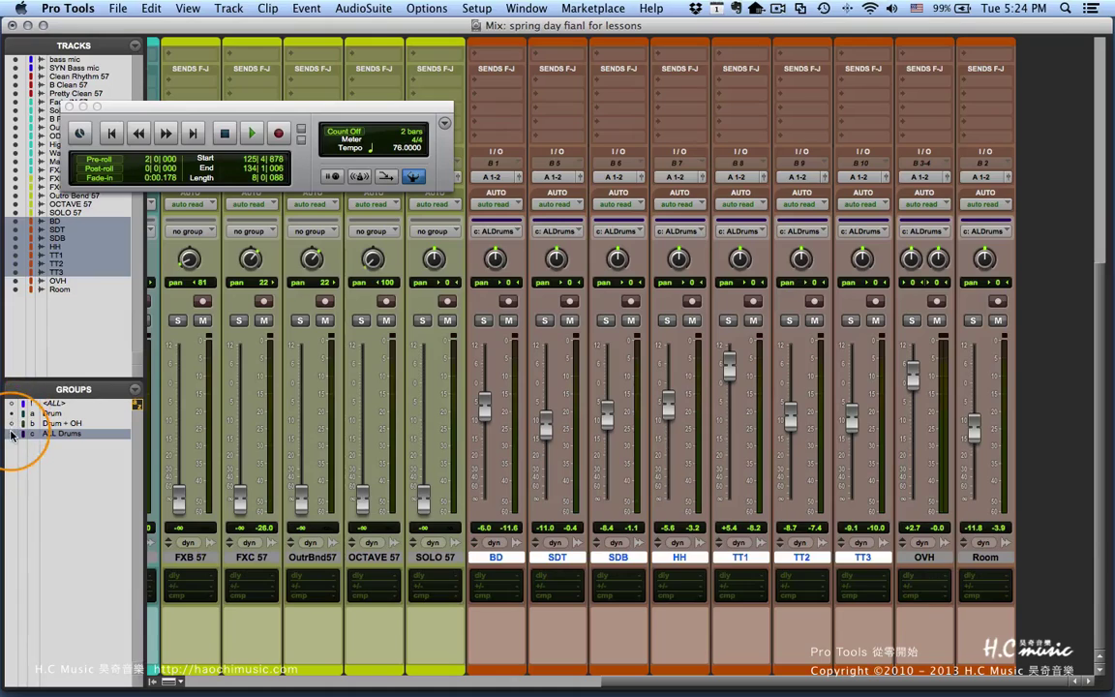
{"action": "left_click", "coordinate": [11, 433]}
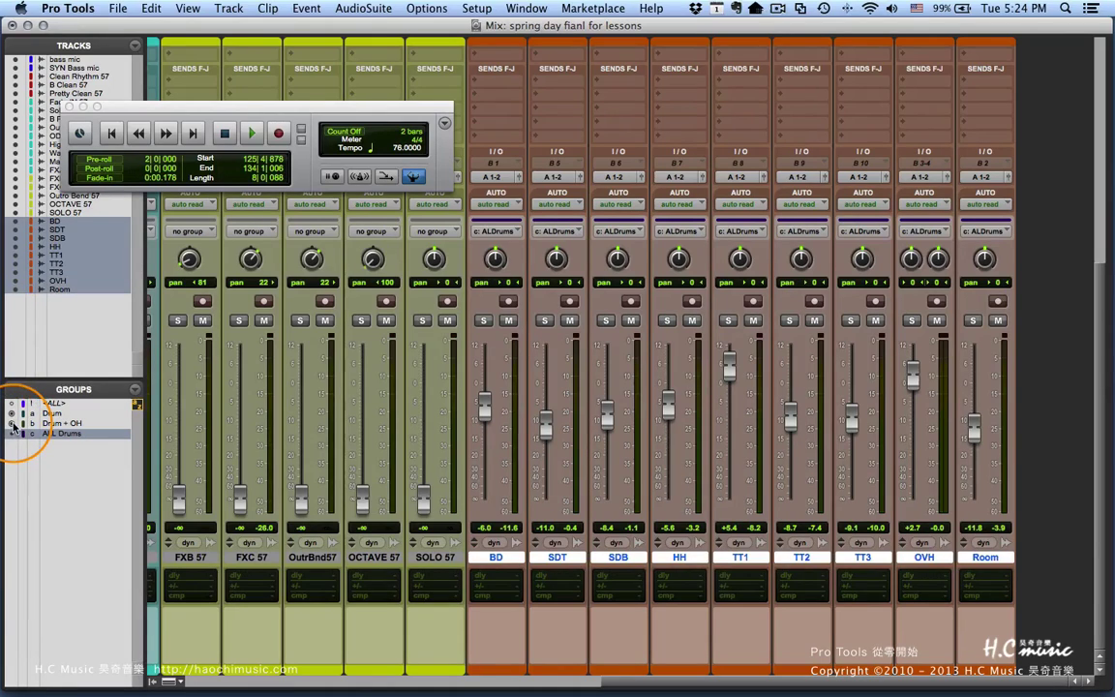
{"action": "left_click", "coordinate": [15, 416]}
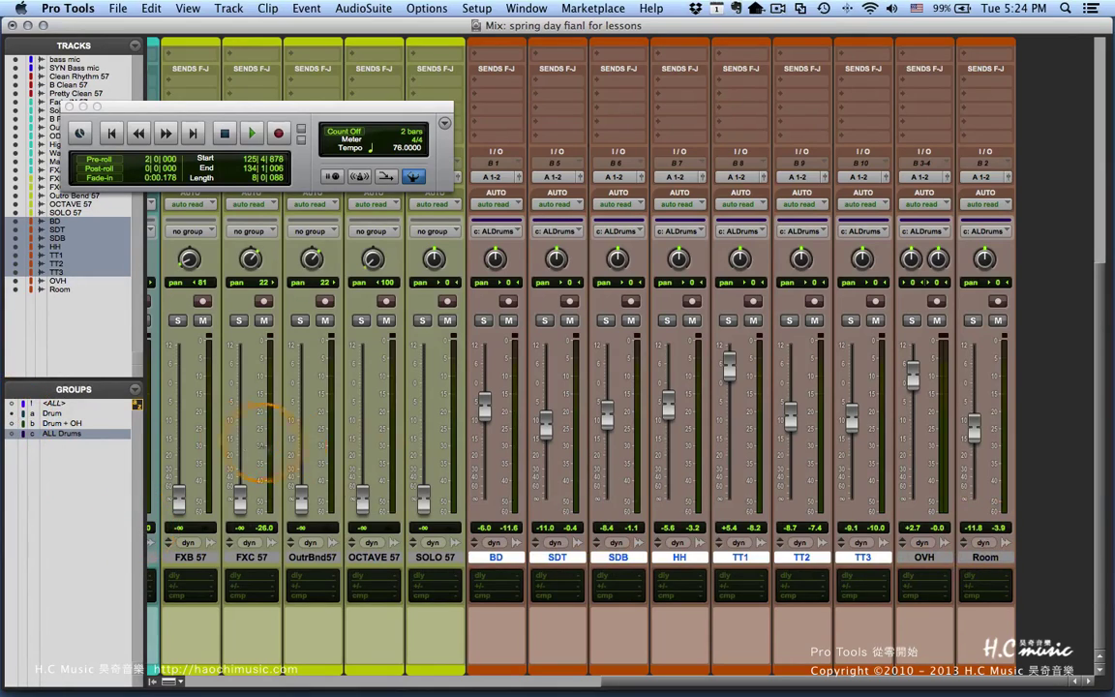
Leave all groups inactive and select the member tracks of Drum + OH and ALL Drums in turn
{"action": "left_click", "coordinate": [11, 423]}
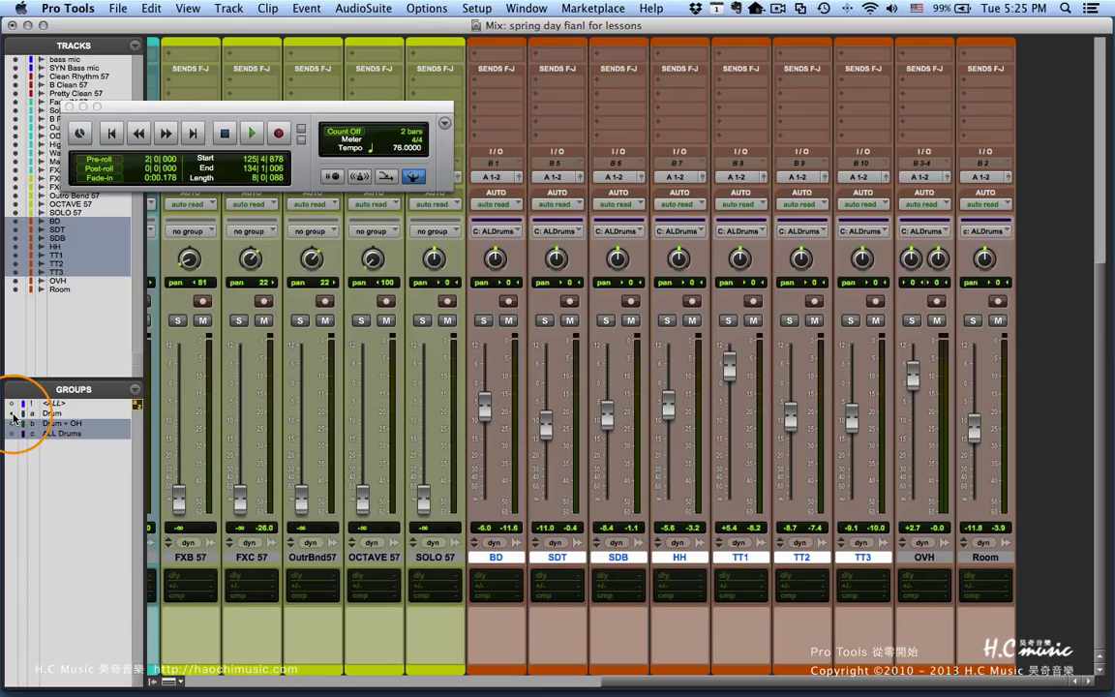
{"action": "left_click", "coordinate": [11, 423]}
{"action": "left_click", "coordinate": [13, 433]}
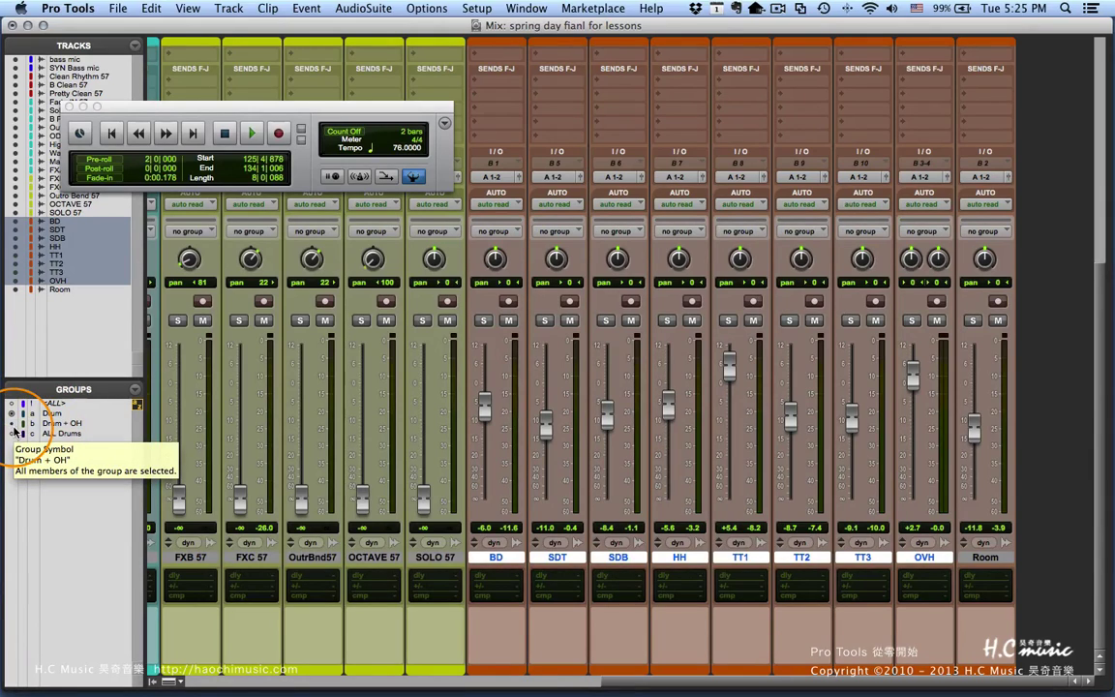
Open the Drum group's Modify Groups settings and cancel them, and select all members of ALL Drums
{"action": "double_click", "coordinate": [13, 415]}
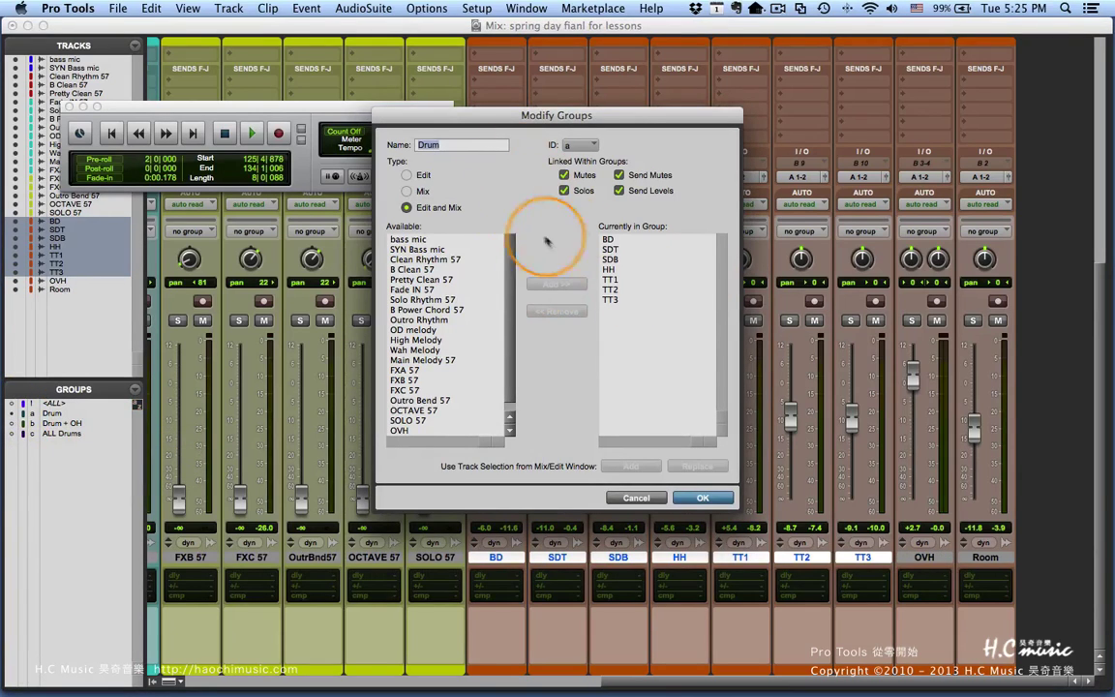
{"action": "left_click", "coordinate": [634, 497]}
{"action": "left_click", "coordinate": [29, 462]}
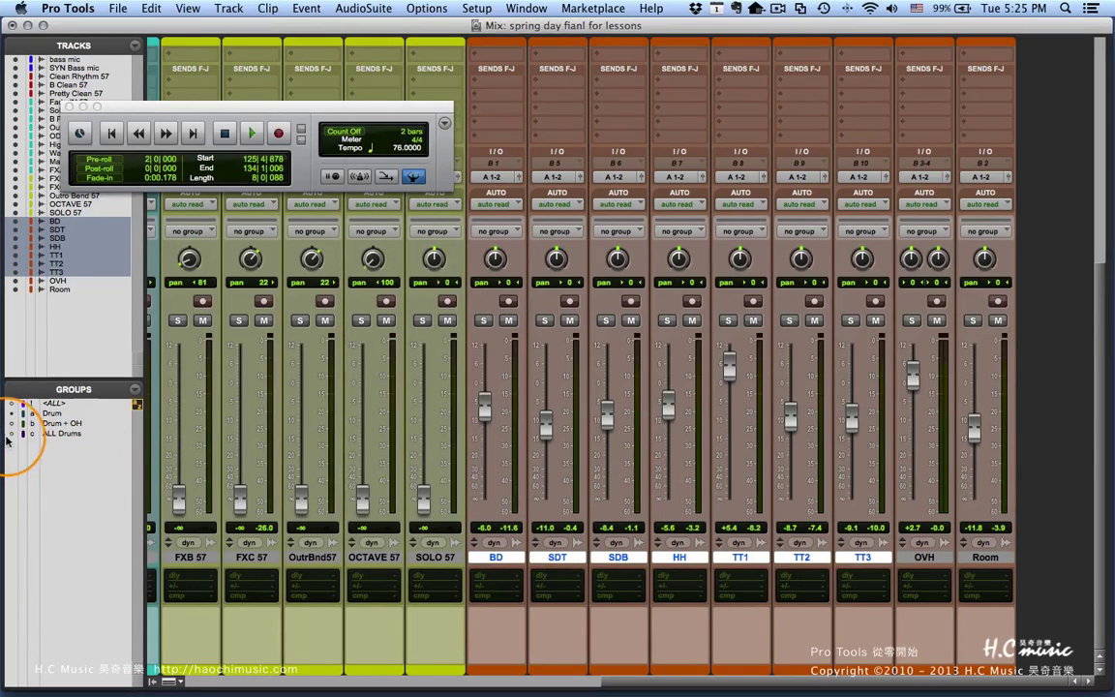
{"action": "left_click", "coordinate": [12, 422]}
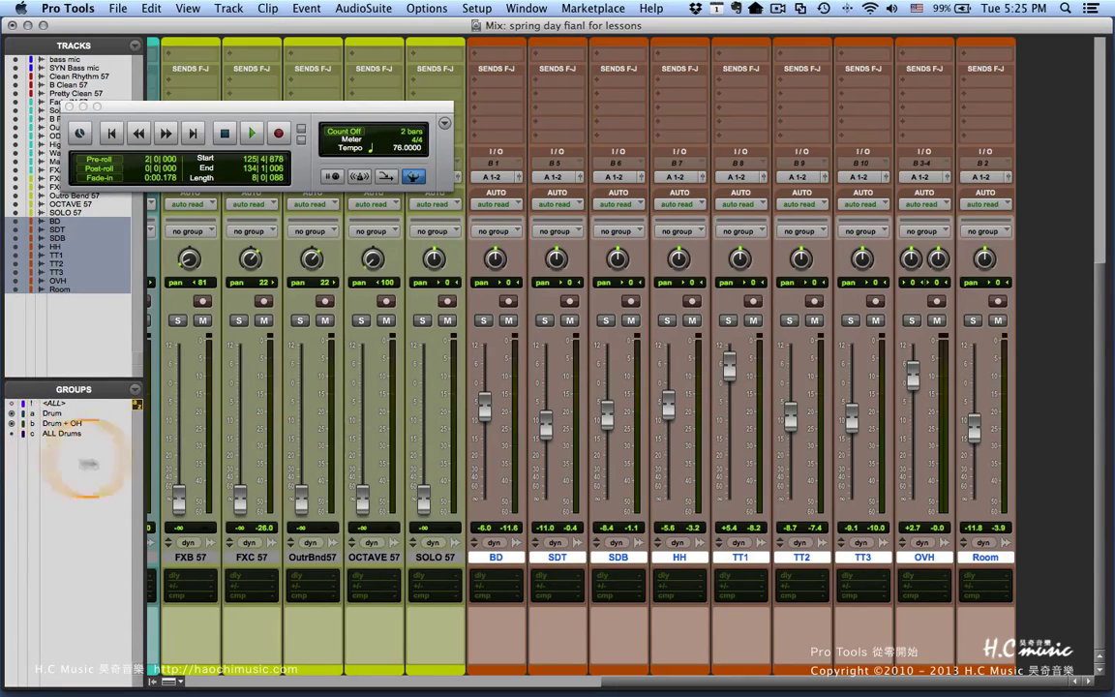